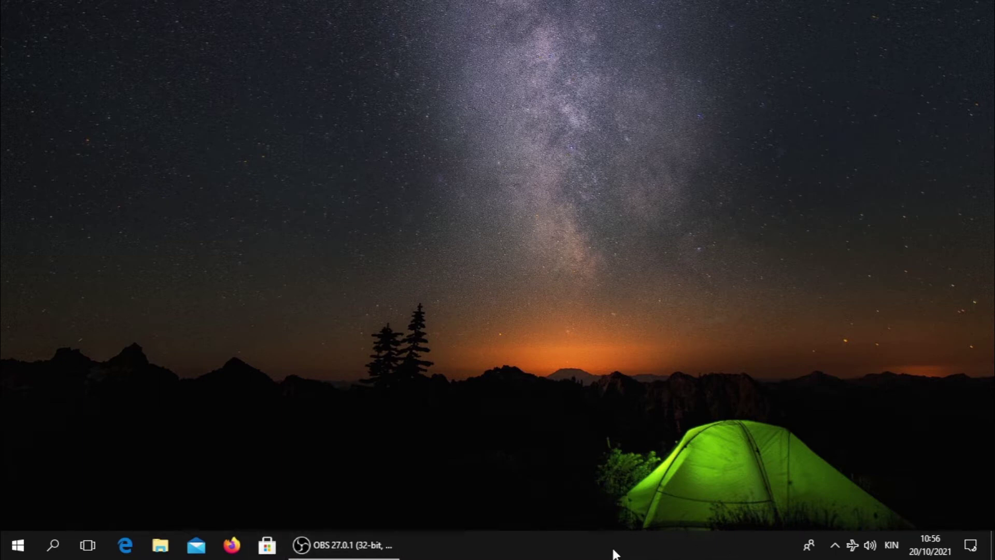
# Step: Look at the start-up programs in Task Manager and the options available for Adobe Creative Cloud, then close it
pyautogui.rightClick(539, 550)
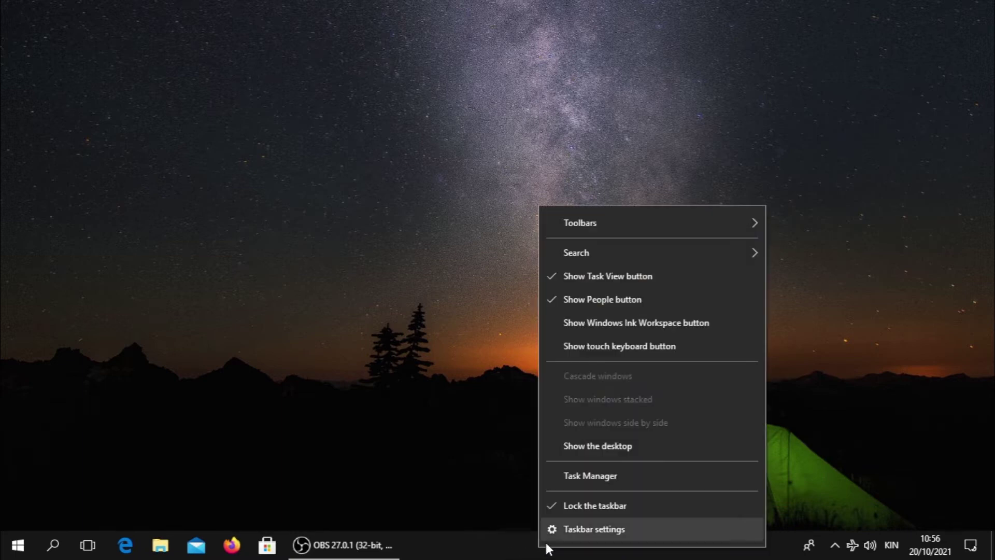
pyautogui.click(568, 487)
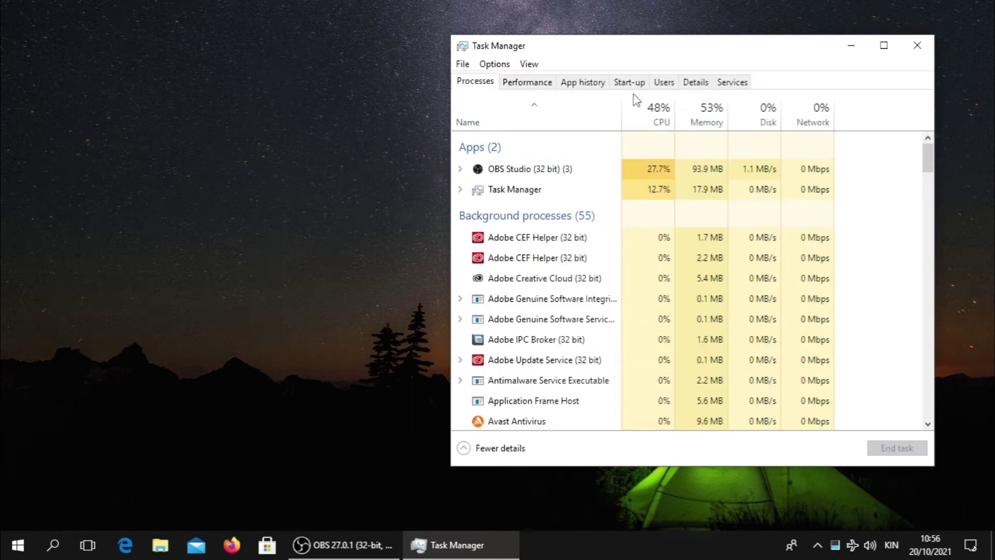
pyautogui.click(625, 86)
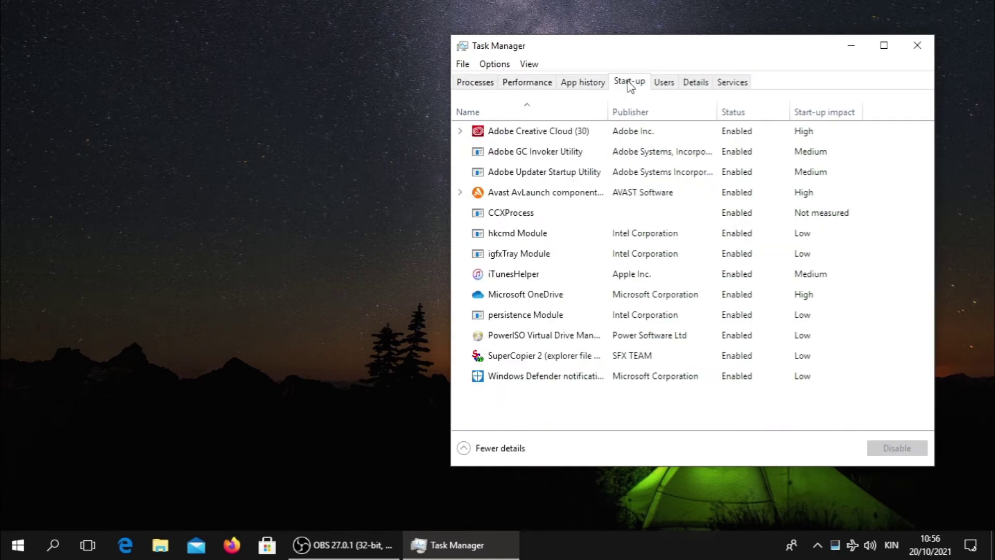
pyautogui.rightClick(740, 134)
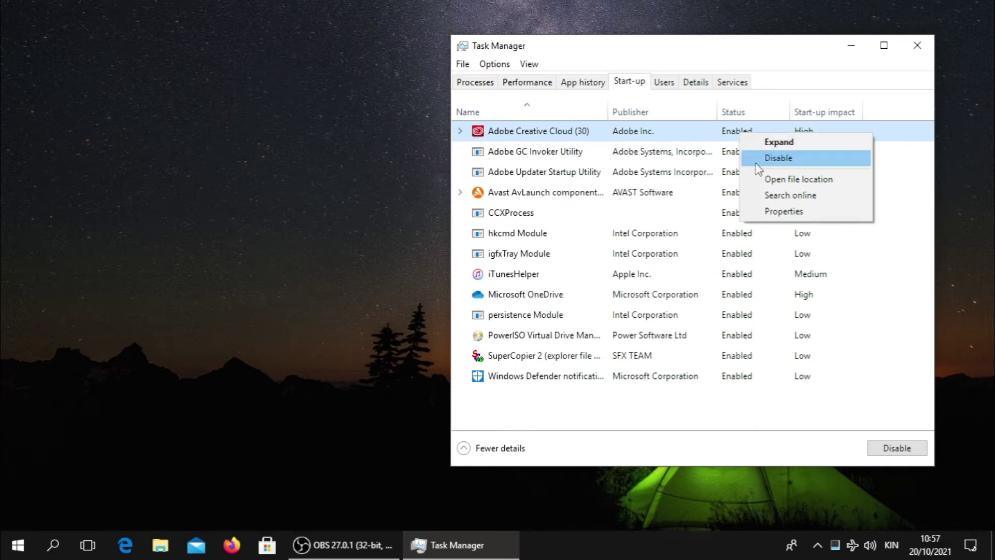
pyautogui.click(899, 6)
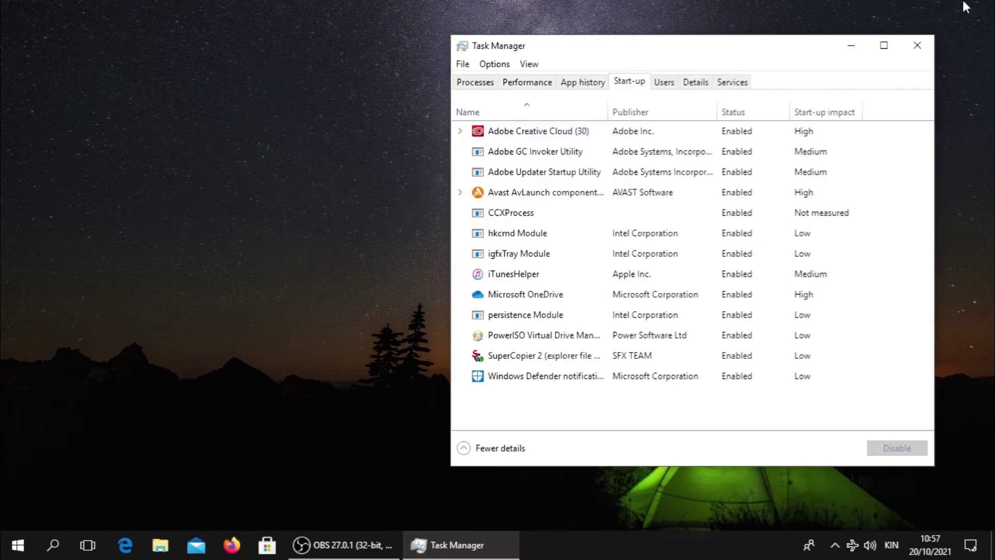
pyautogui.click(908, 47)
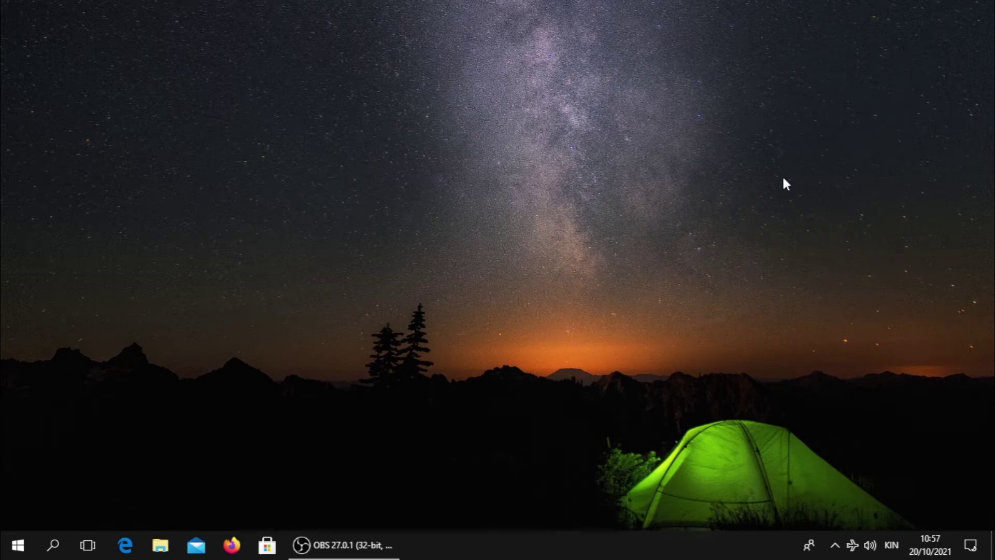
# Step: Disable Adobe Creative Cloud from launching at start-up in Task Manager and close Task Manager
pyautogui.press('super+x')
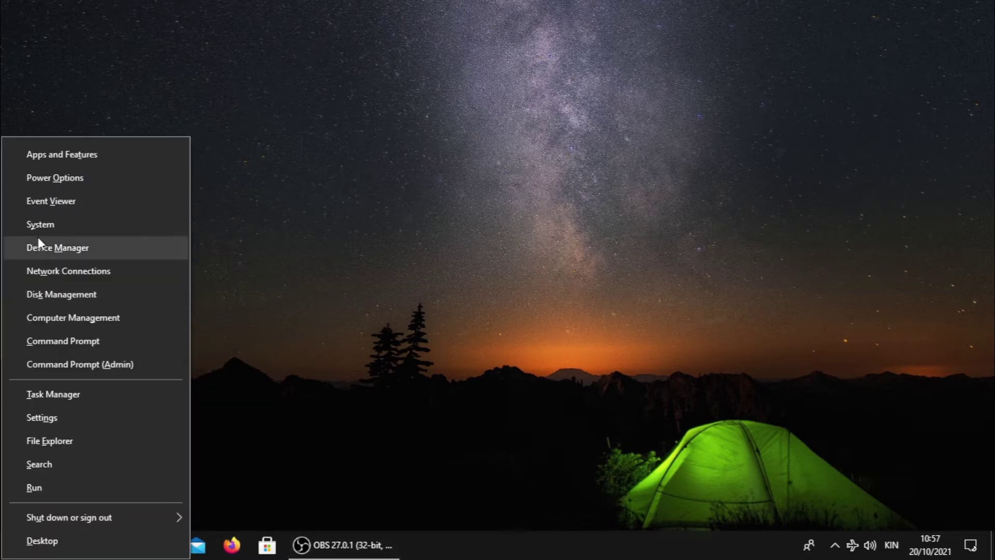
pyautogui.click(54, 396)
pyautogui.click(637, 84)
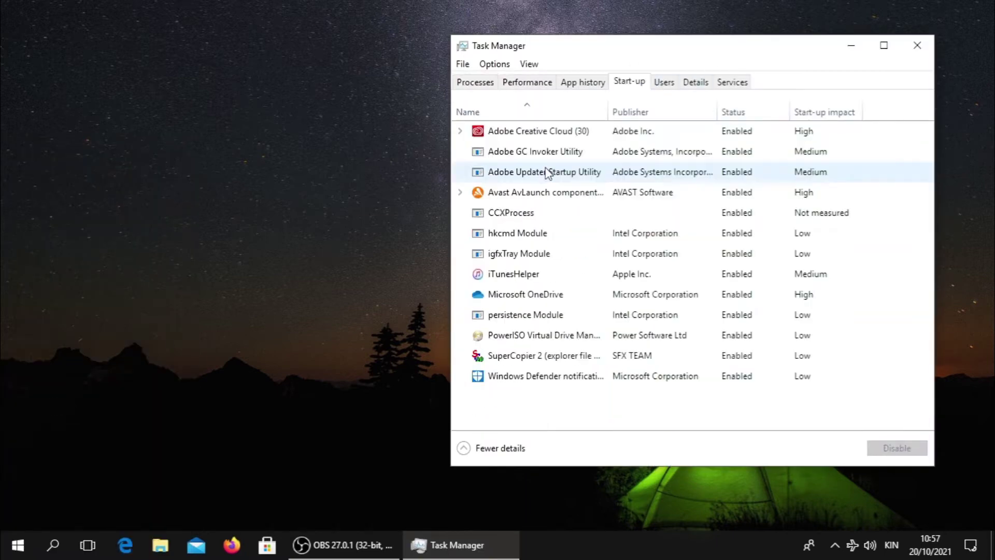
pyautogui.click(637, 133)
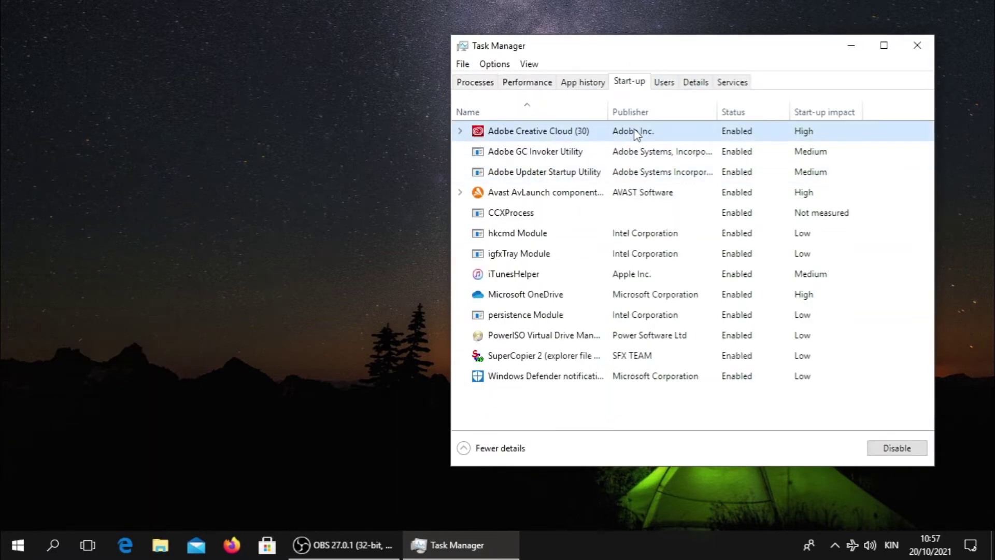
pyautogui.rightClick(697, 131)
pyautogui.click(724, 152)
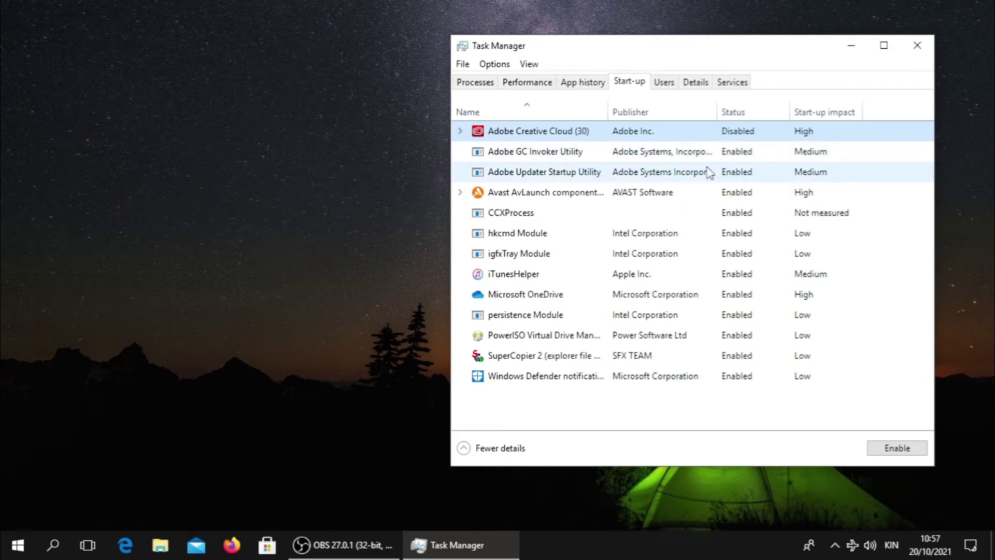
pyautogui.hotkey('alt', 'F4')
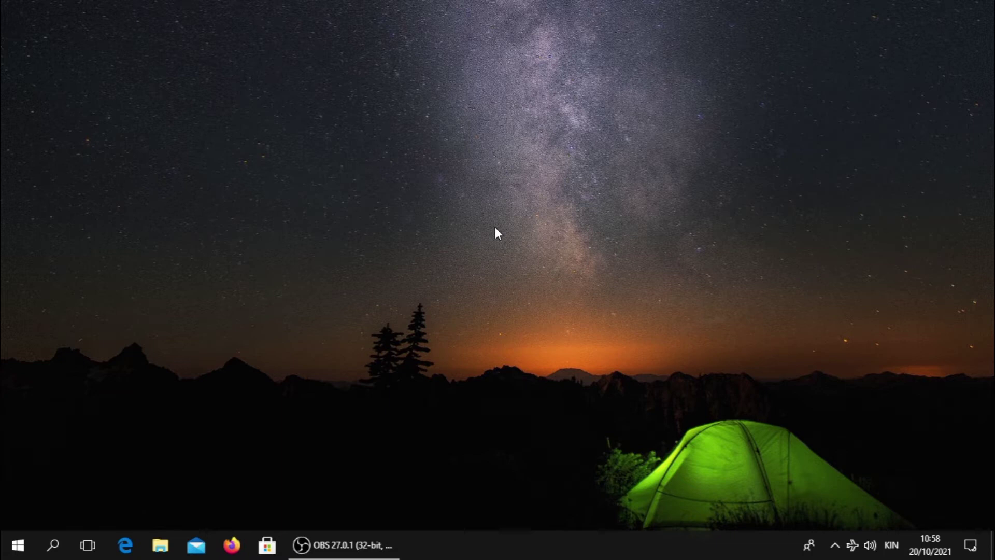
# Step: Open the Windows Temp folder by running "temp" and grant permanent access to it
pyautogui.press('super+r')
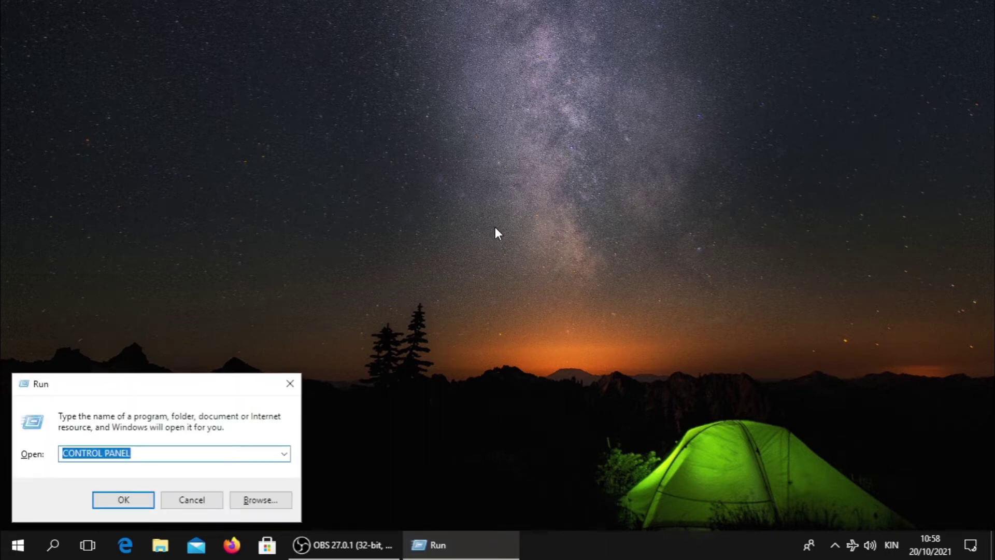
pyautogui.press('BackSpace')
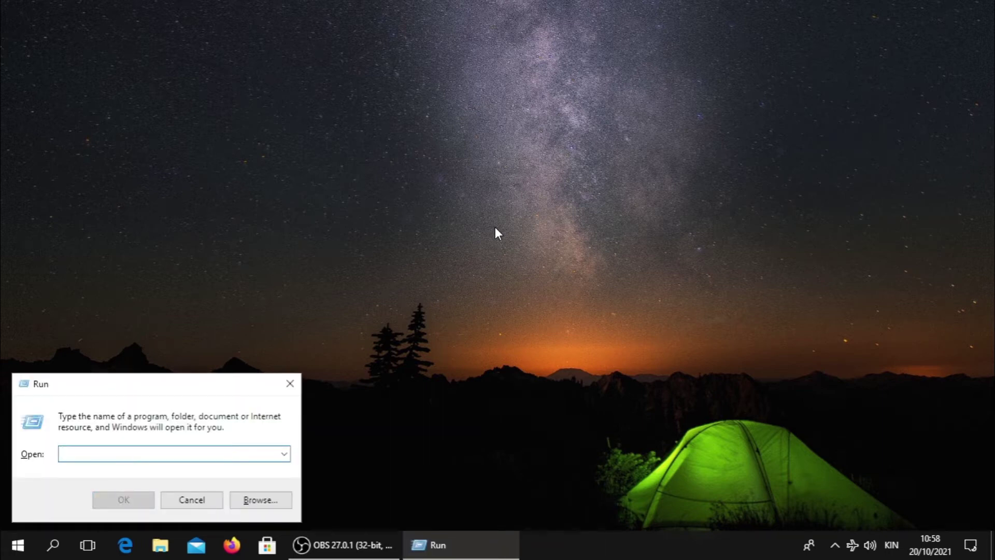
pyautogui.write('te')
pyautogui.press('BackSpace')
pyautogui.press('BackSpace')
pyautogui.write('temp')
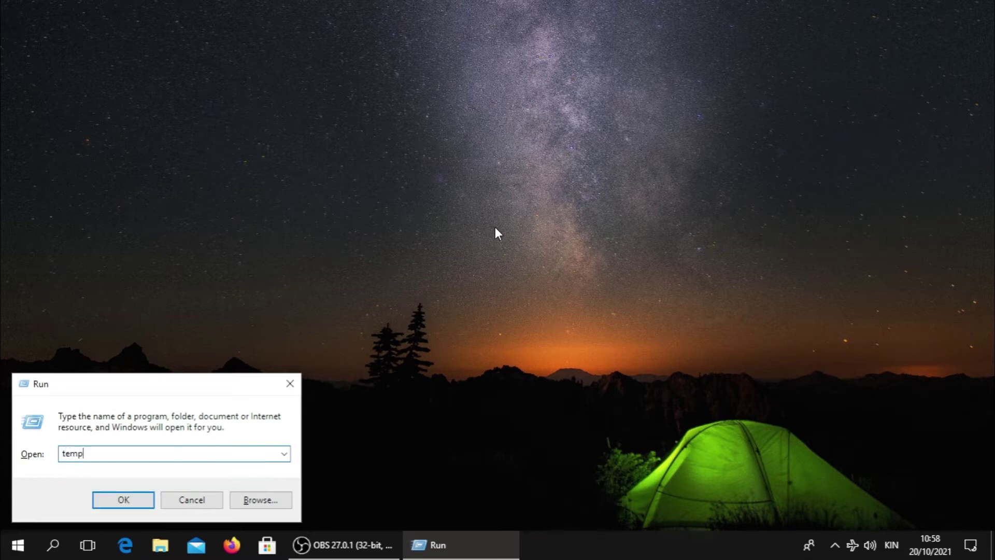
pyautogui.press('Return')
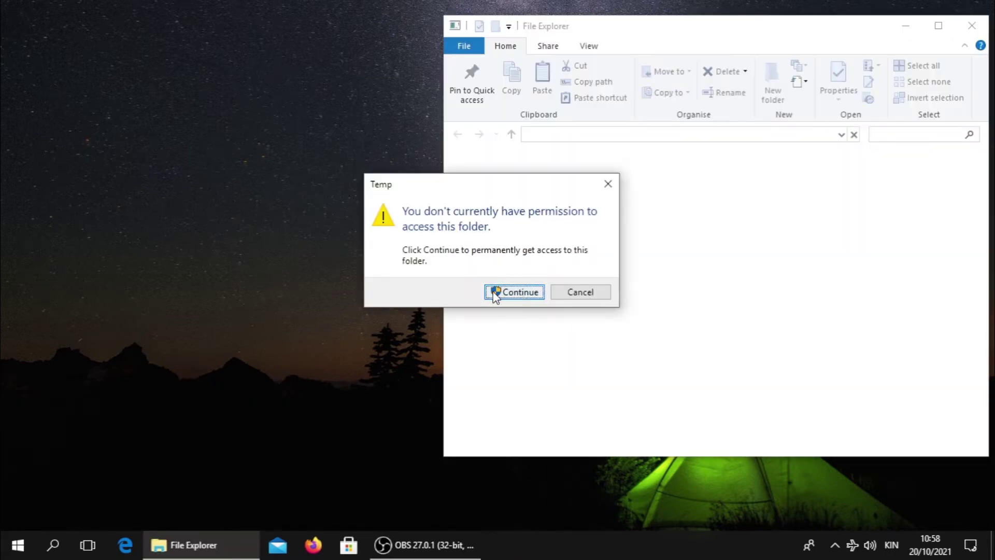
pyautogui.click(516, 292)
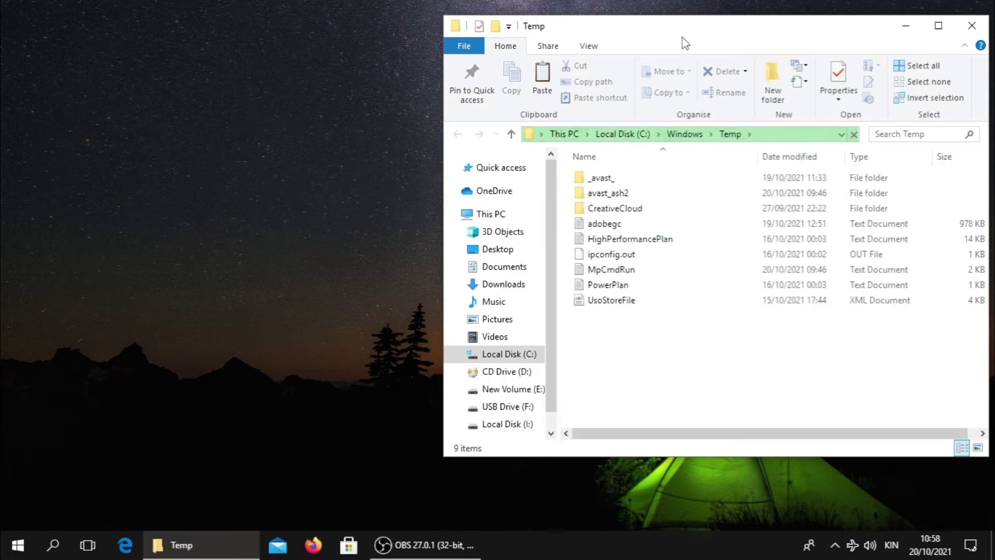
# Step: Delete all files and folders in the Windows Temp folder and close its window
pyautogui.moveTo(670, 29); pyautogui.dragTo(507, 34)
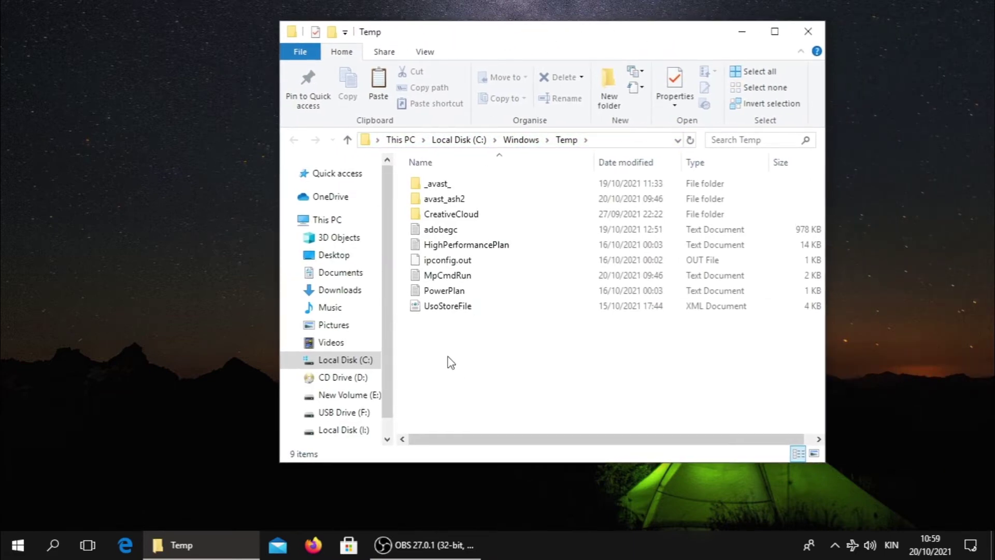
pyautogui.moveTo(447, 351); pyautogui.dragTo(433, 170)
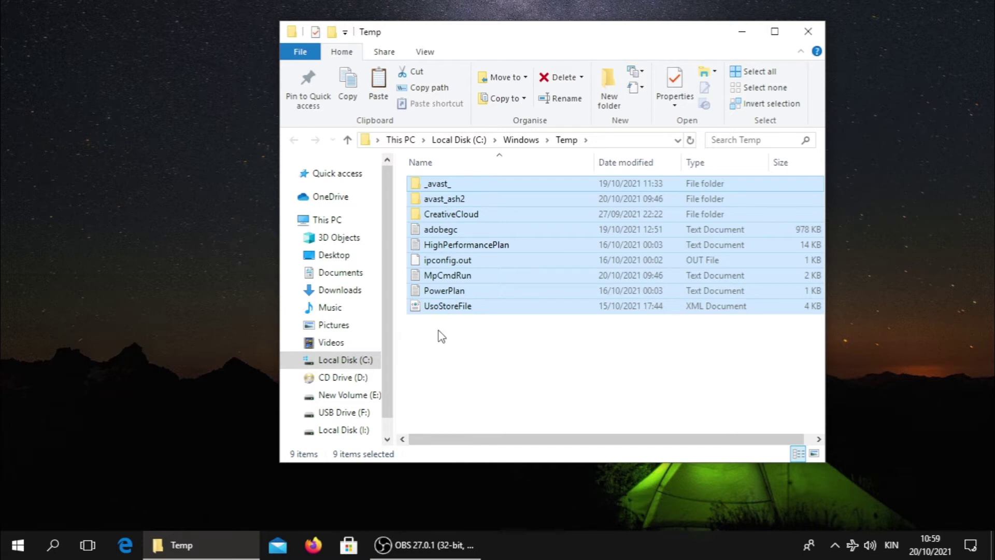
pyautogui.rightClick(518, 262)
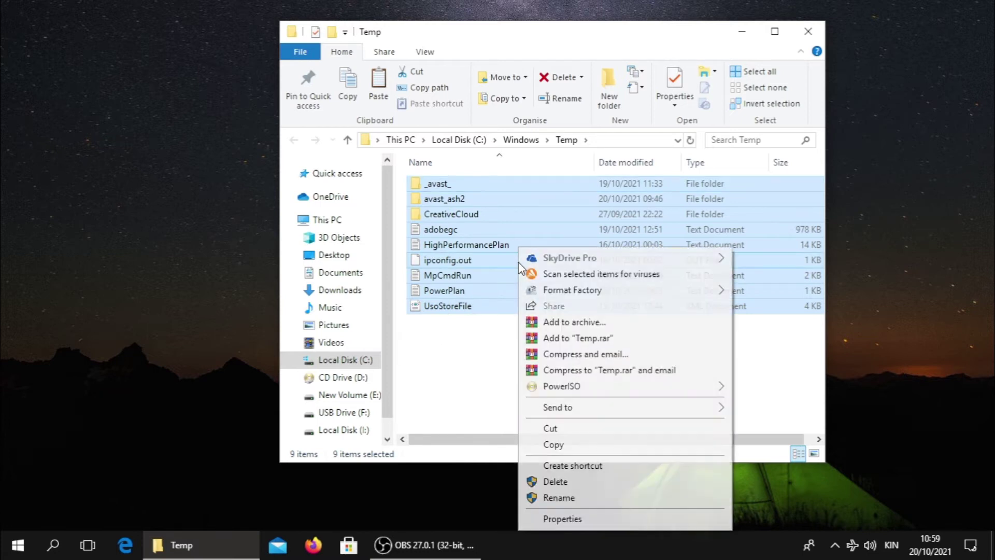
pyautogui.click(564, 482)
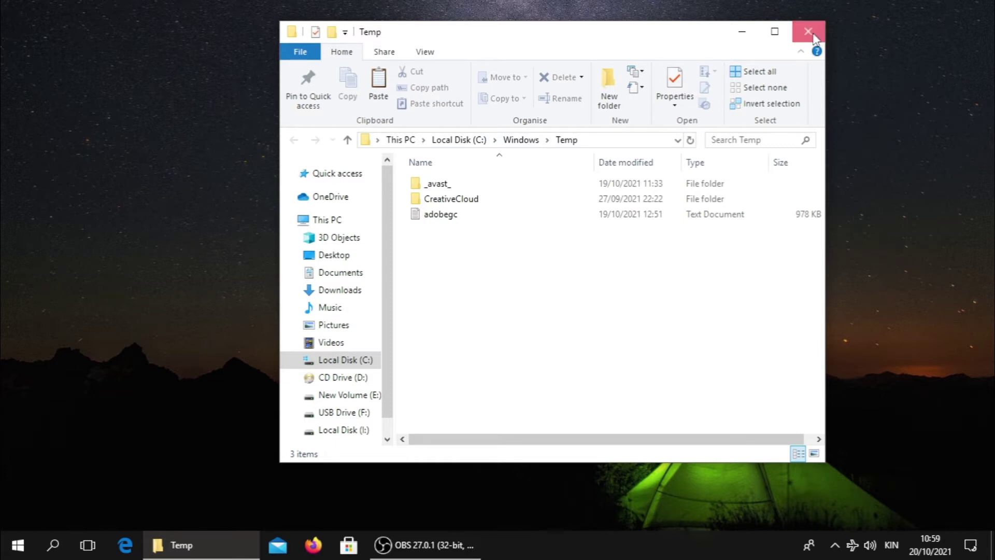
pyautogui.click(812, 36)
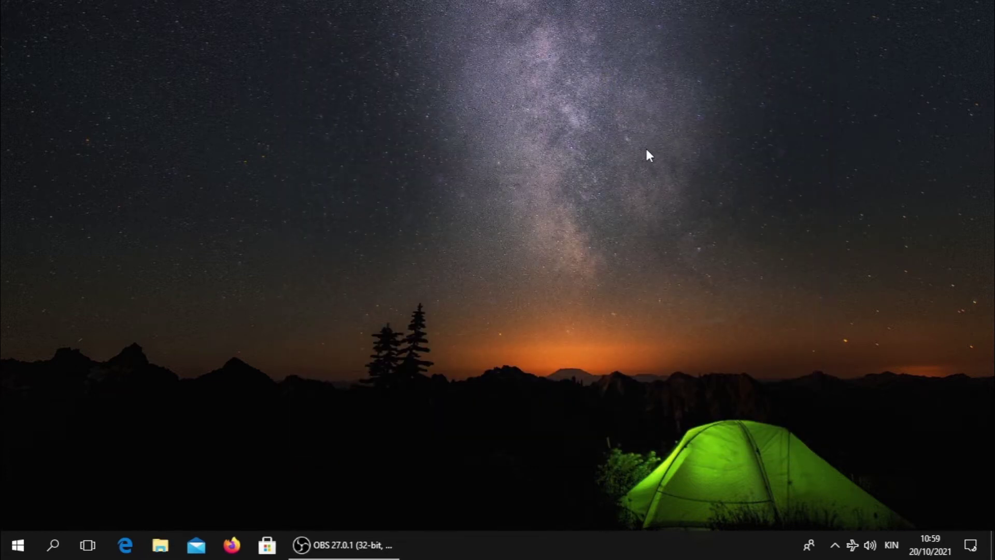
# Step: Open the user account's local Temp folder by running "%temp%"
pyautogui.press('super+r')
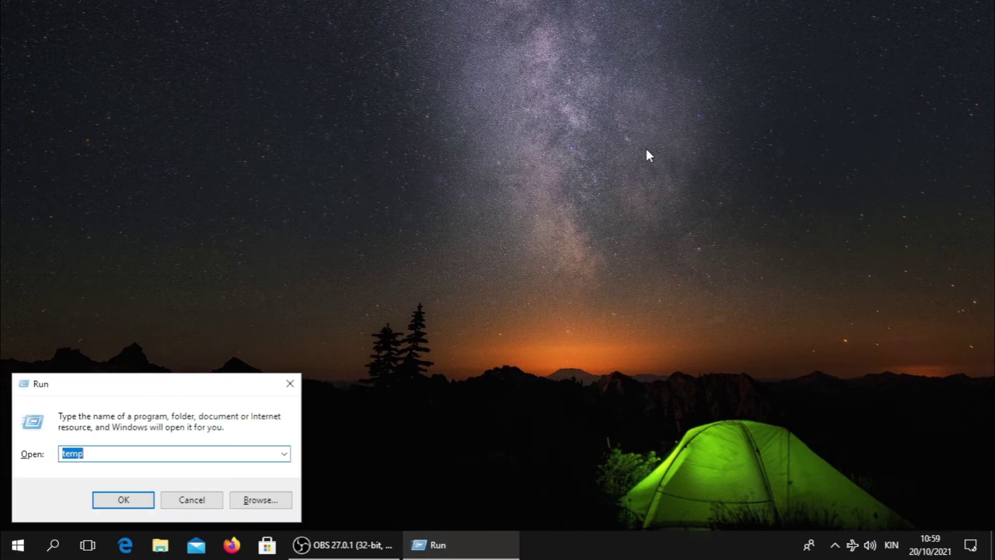
pyautogui.press('BackSpace')
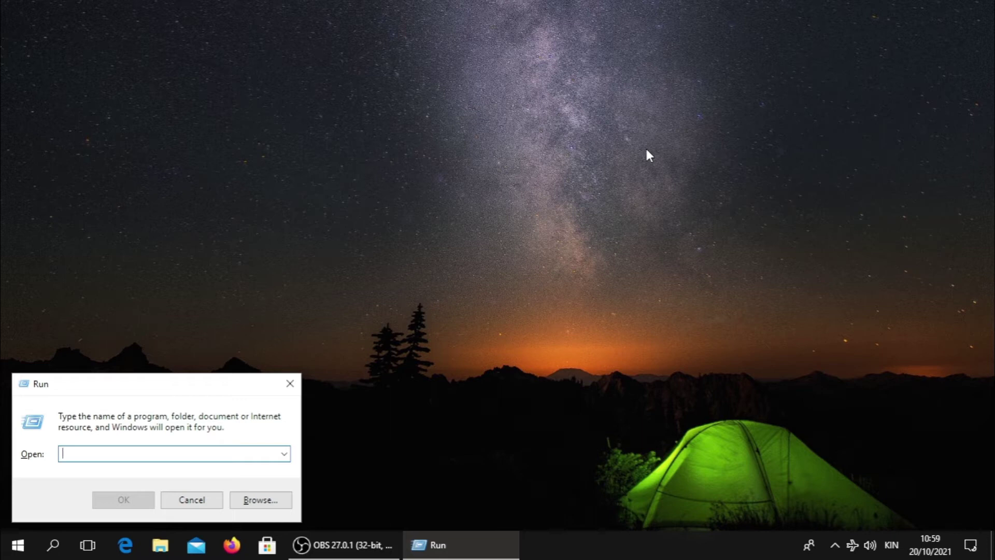
pyautogui.write('%')
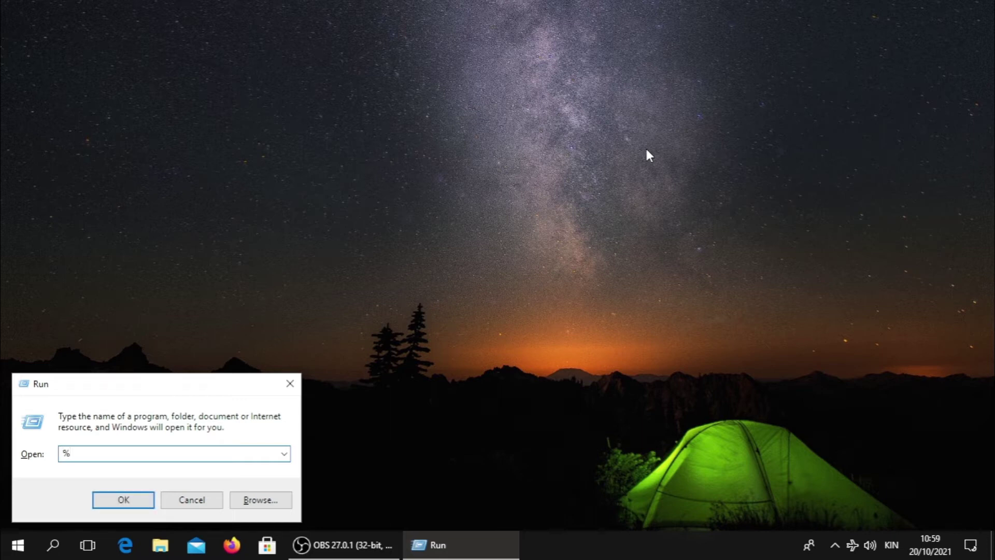
pyautogui.write('temp%')
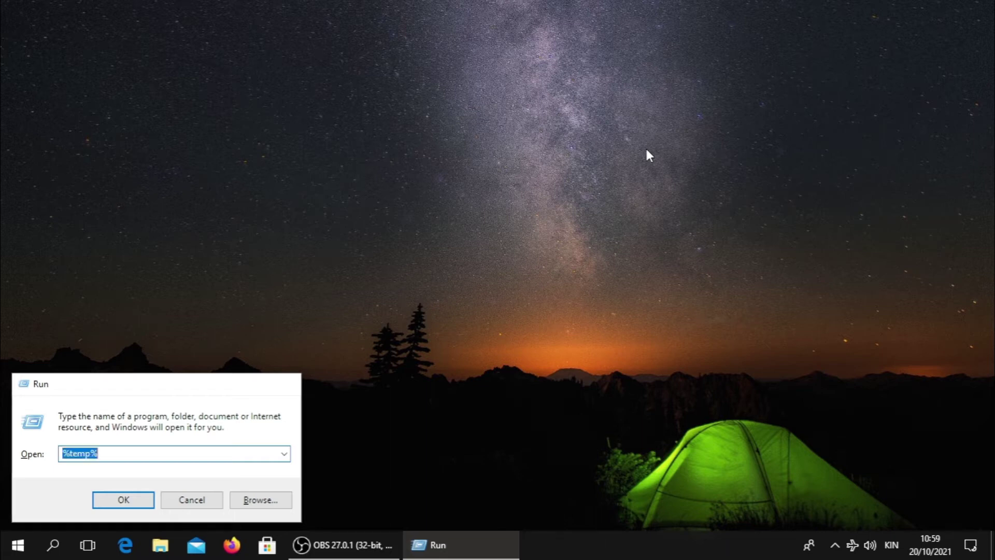
pyautogui.press('Return')
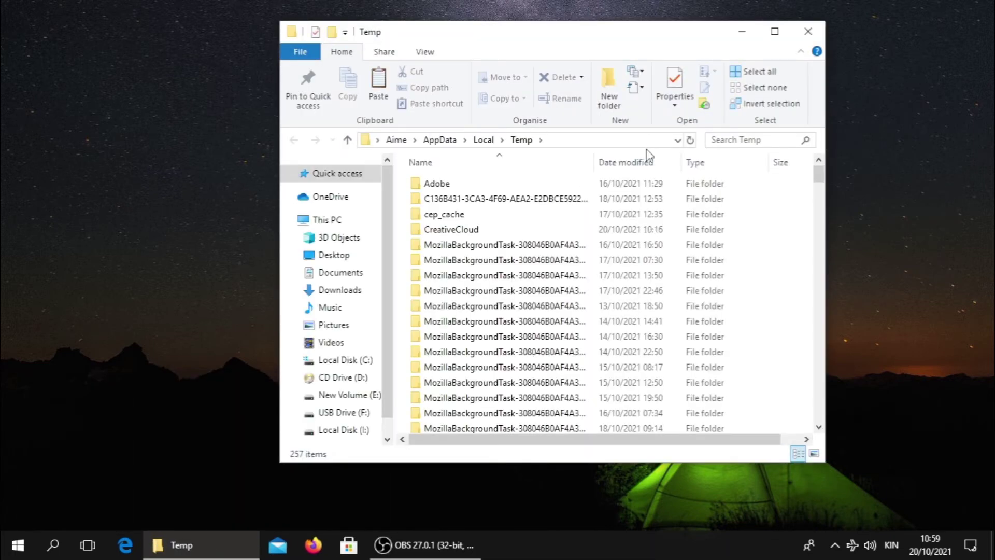
# Step: Delete all files and folders in the user account's local Temp folder
pyautogui.scroll(-3, 529, 200)
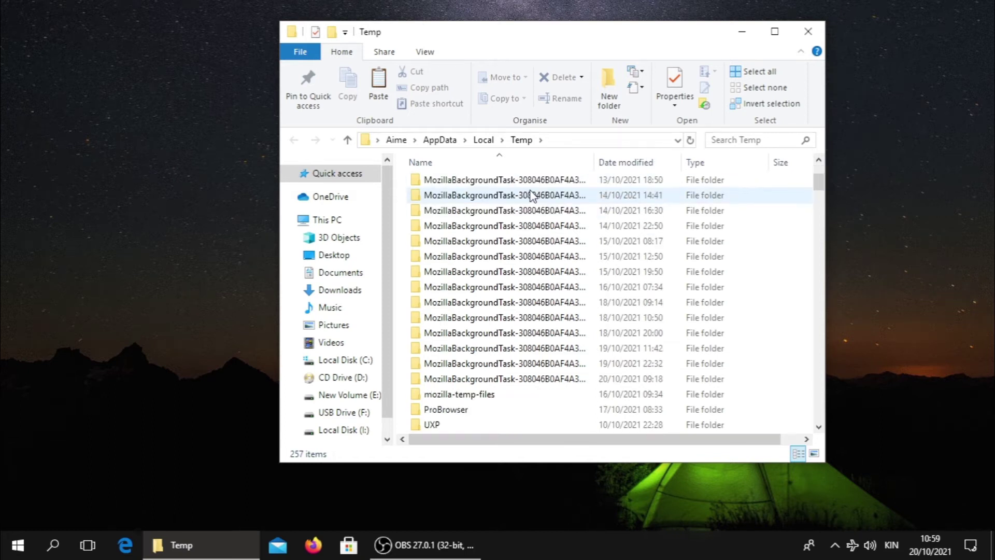
pyautogui.click(460, 380)
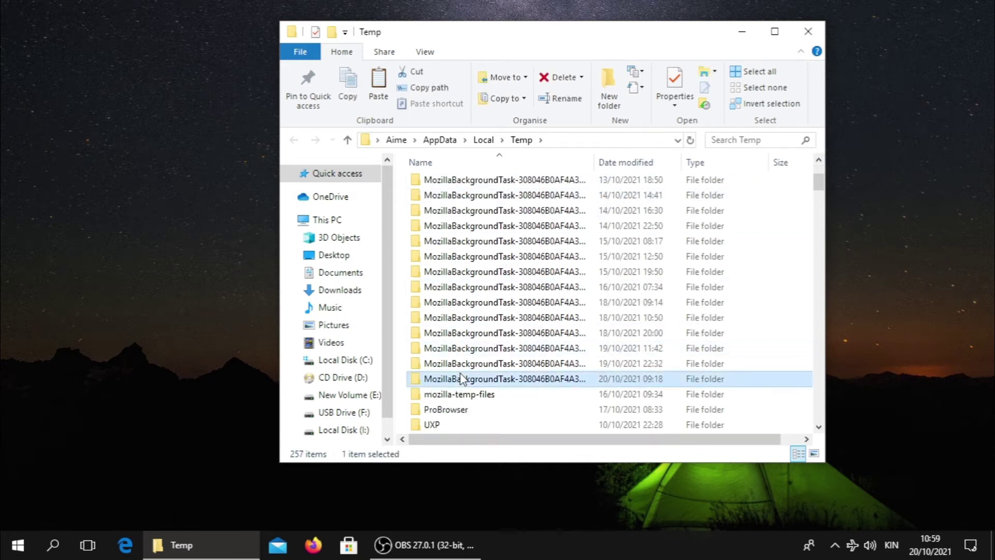
pyautogui.hotkey('ctrl', 'a')
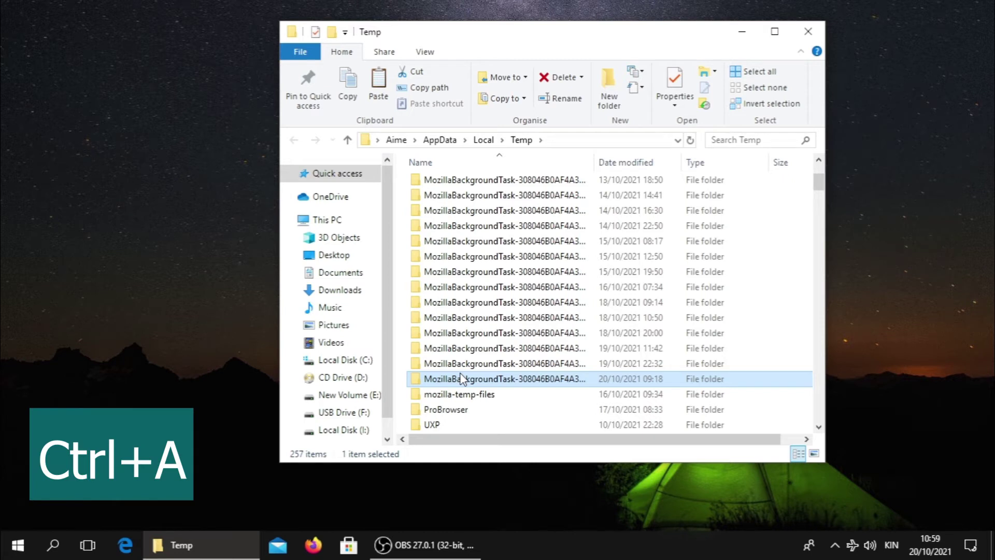
pyautogui.hotkey('ctrl', 'a')
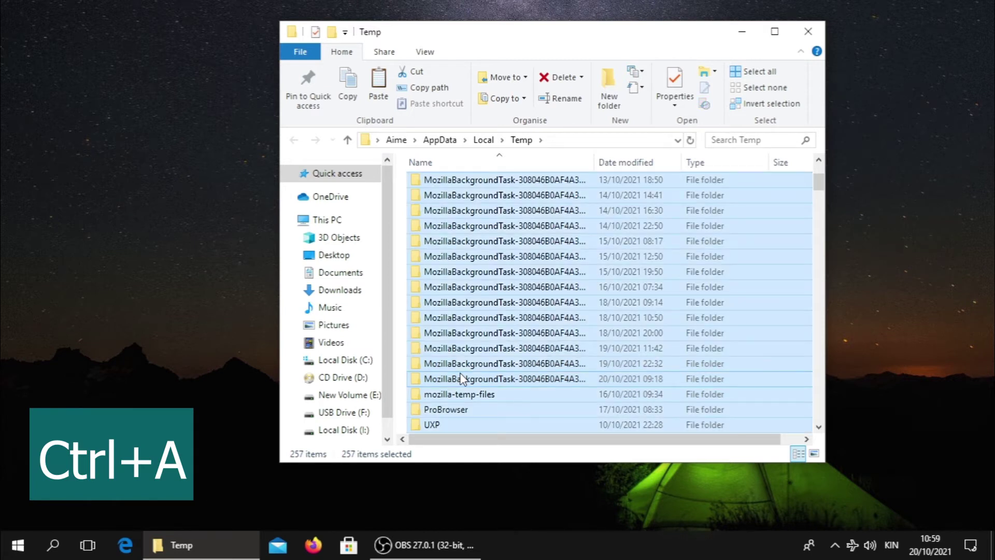
pyautogui.rightClick(589, 316)
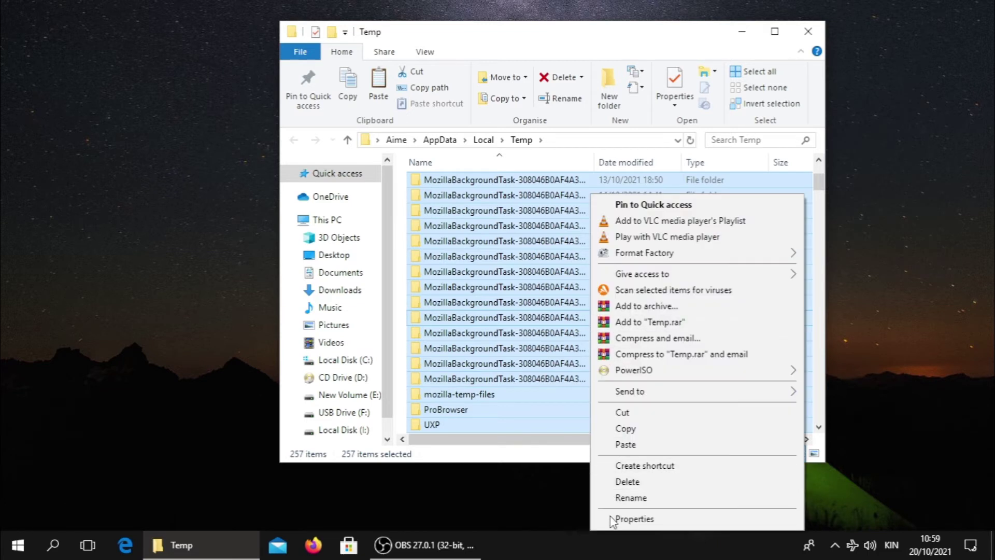
pyautogui.click(628, 483)
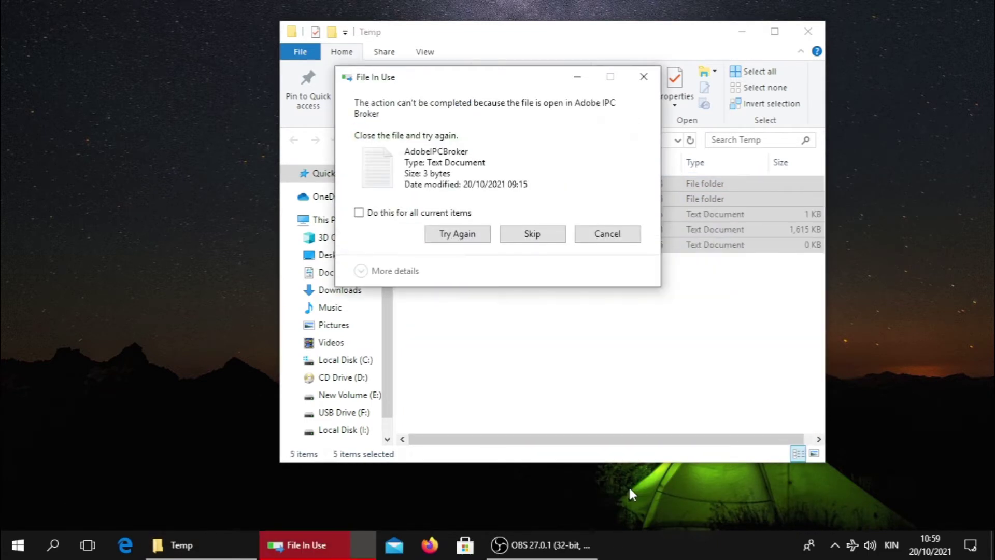
# Step: Skip the in-use files and the folder that needs administrator permission, and close the Temp folder window
pyautogui.click(536, 231)
pyautogui.click(536, 231)
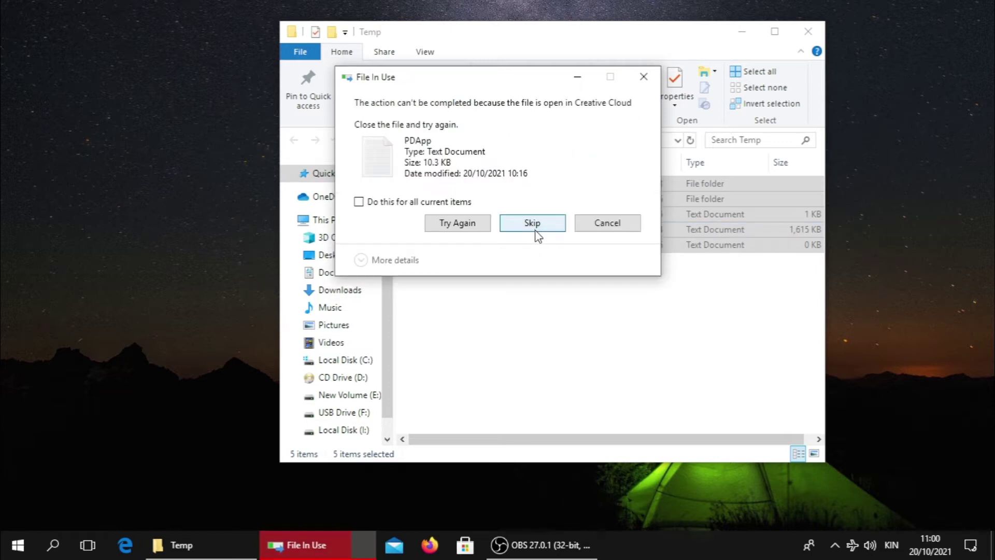
pyautogui.click(540, 226)
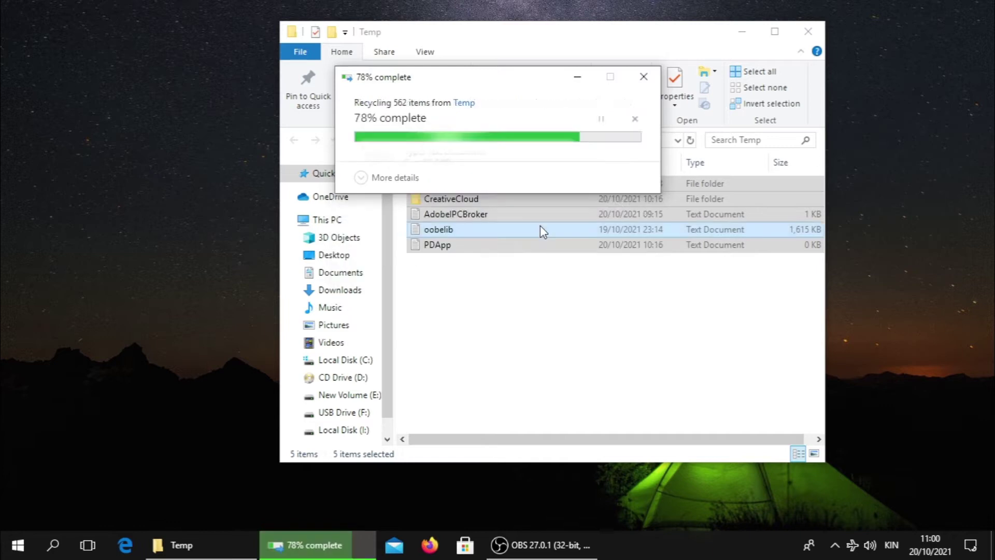
pyautogui.click(525, 239)
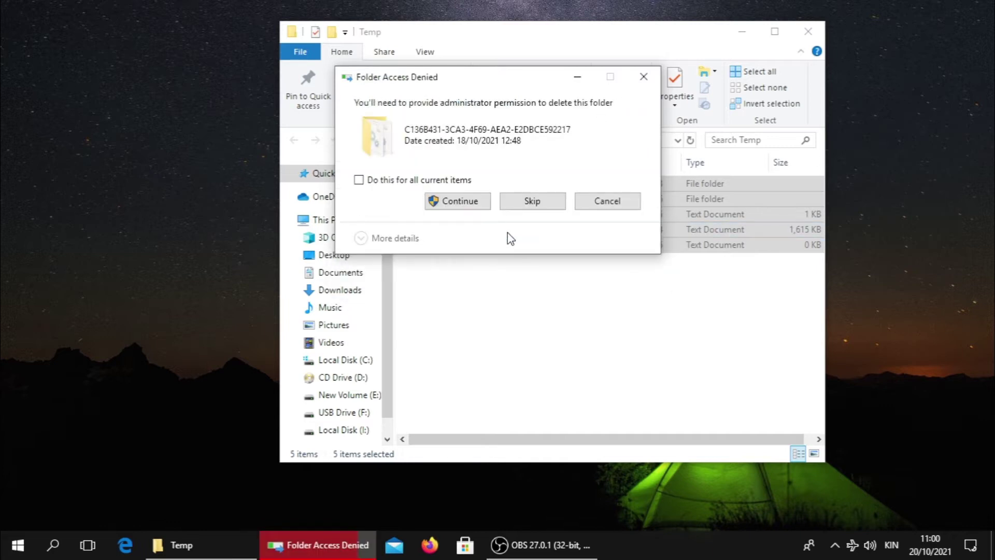
pyautogui.click(515, 200)
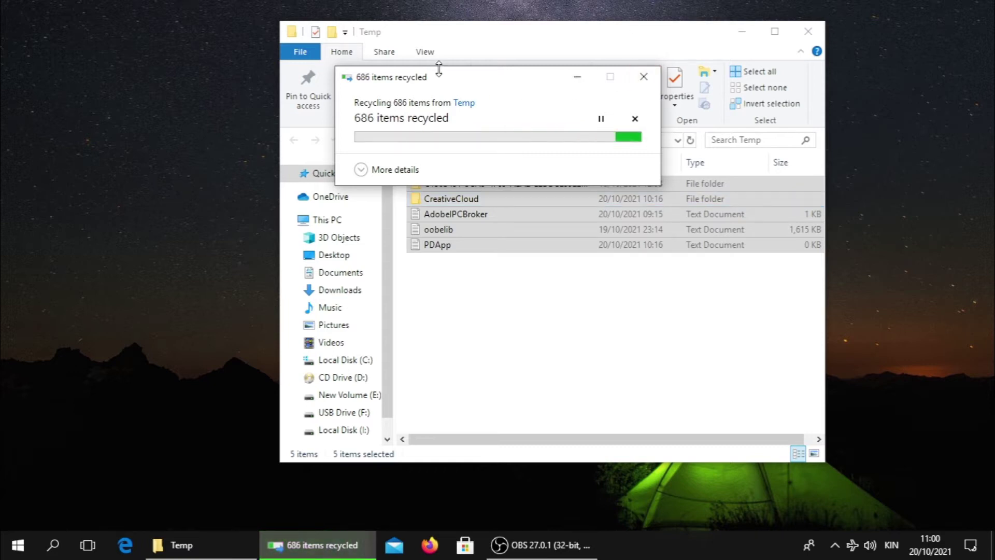
pyautogui.click(807, 31)
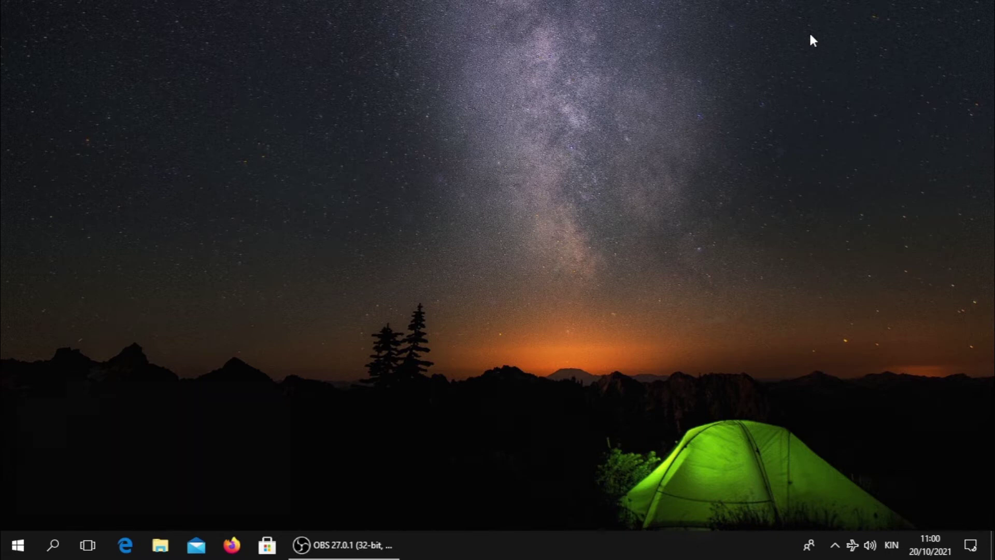
# Step: Open System Configuration by running "msconfig" and show its list of services
pyautogui.press('super+r')
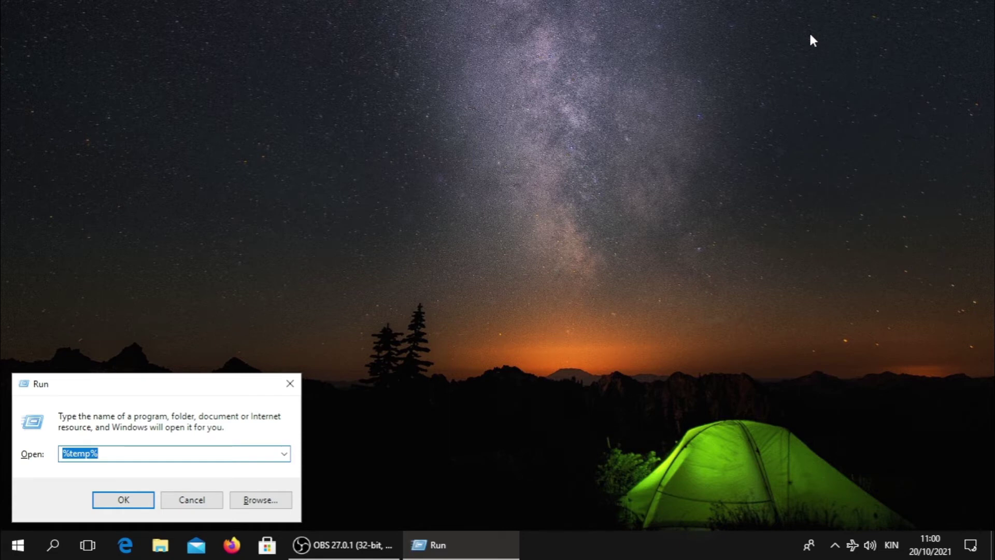
pyautogui.write('msco')
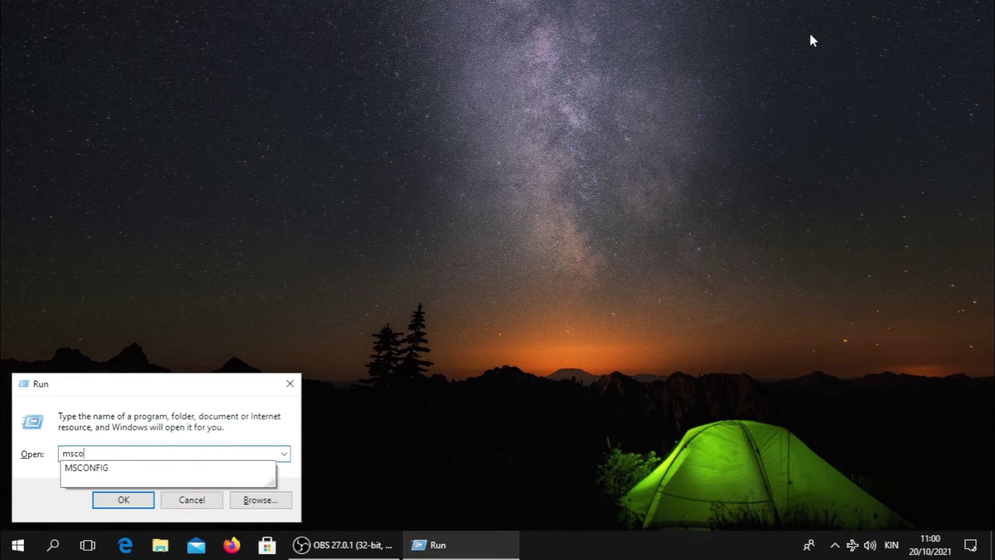
pyautogui.write('nfig')
pyautogui.press('Return')
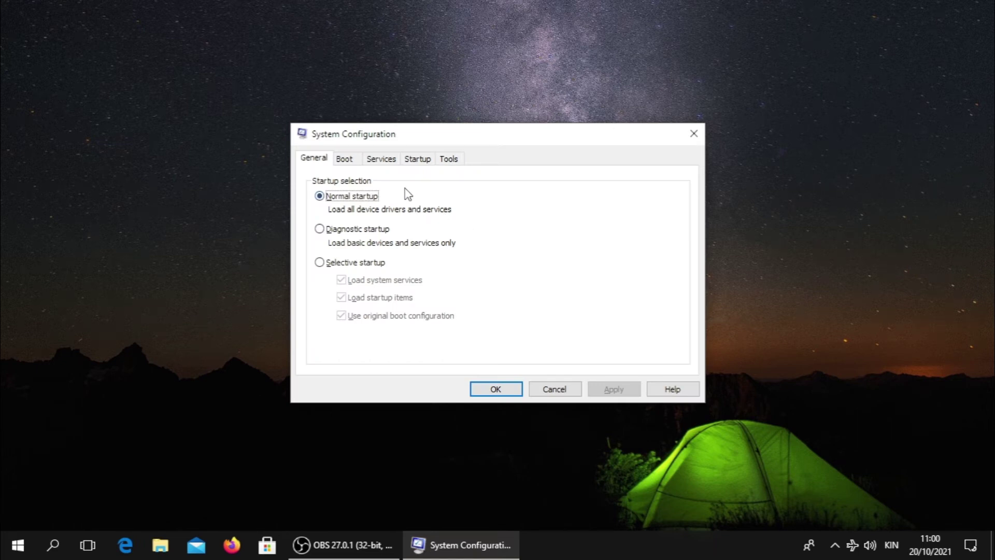
pyautogui.click(382, 160)
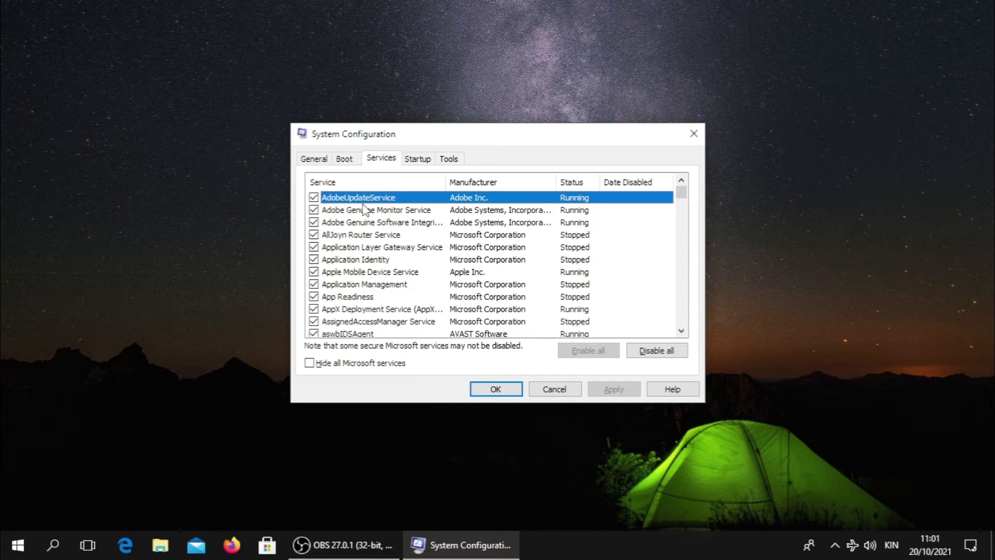
# Step: Disable AdobeUpdateService and hide all Microsoft services in the list
pyautogui.click(314, 198)
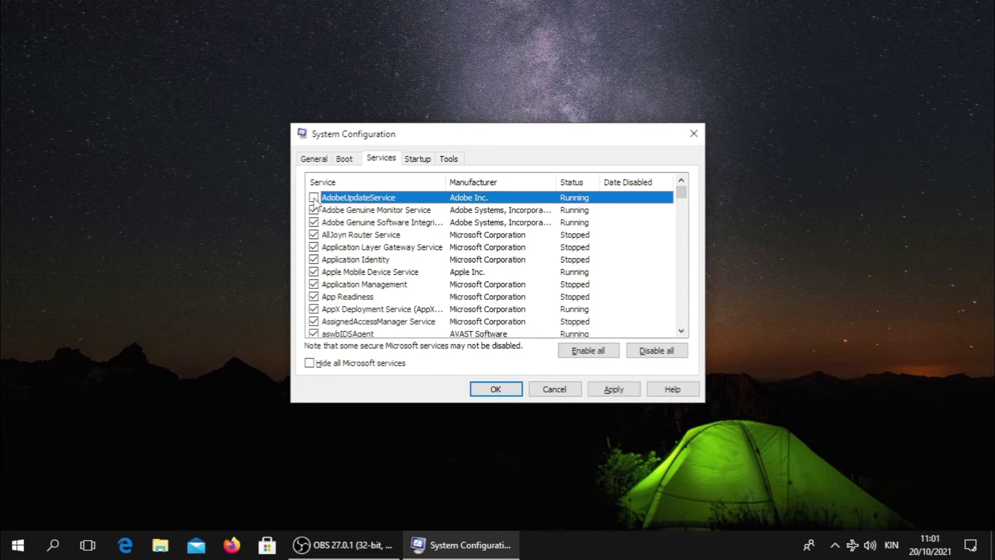
pyautogui.scroll(-1, 355, 275)
pyautogui.scroll(-3, 438, 288)
pyautogui.scroll(-1, 438, 288)
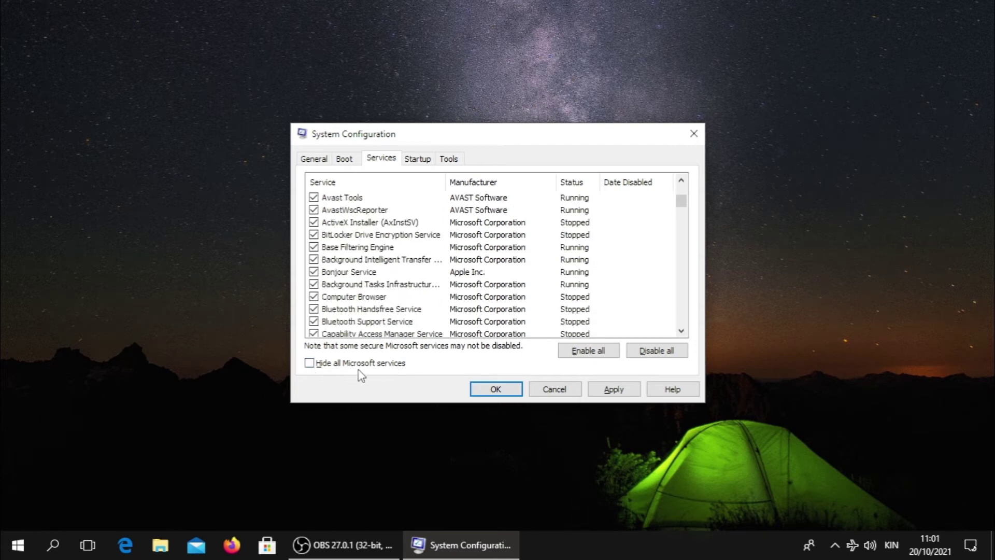
pyautogui.click(309, 364)
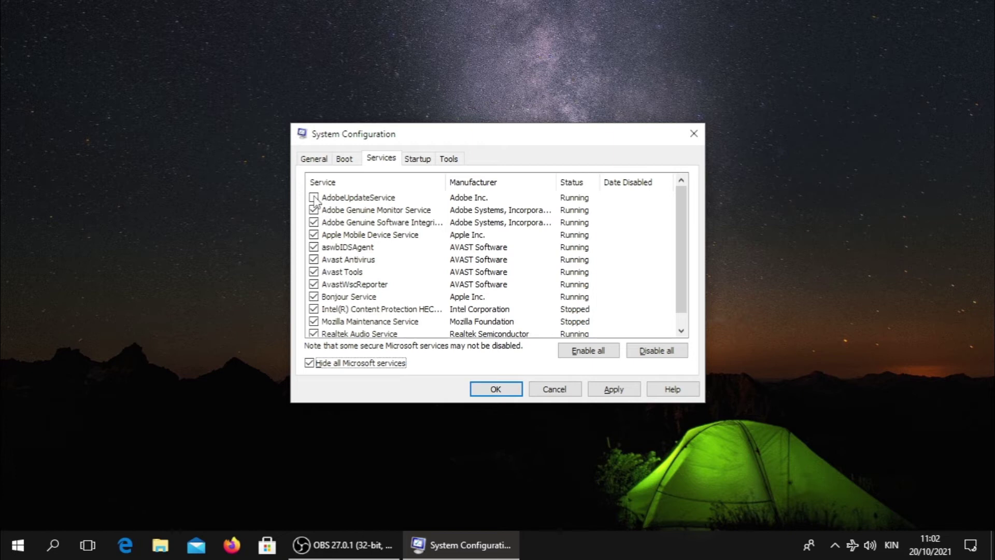
# Step: Disable Bonjour Service among the remaining services and apply the service changes
pyautogui.scroll(-1, 360, 271)
pyautogui.scroll(1, 311, 275)
pyautogui.scroll(-1, 407, 225)
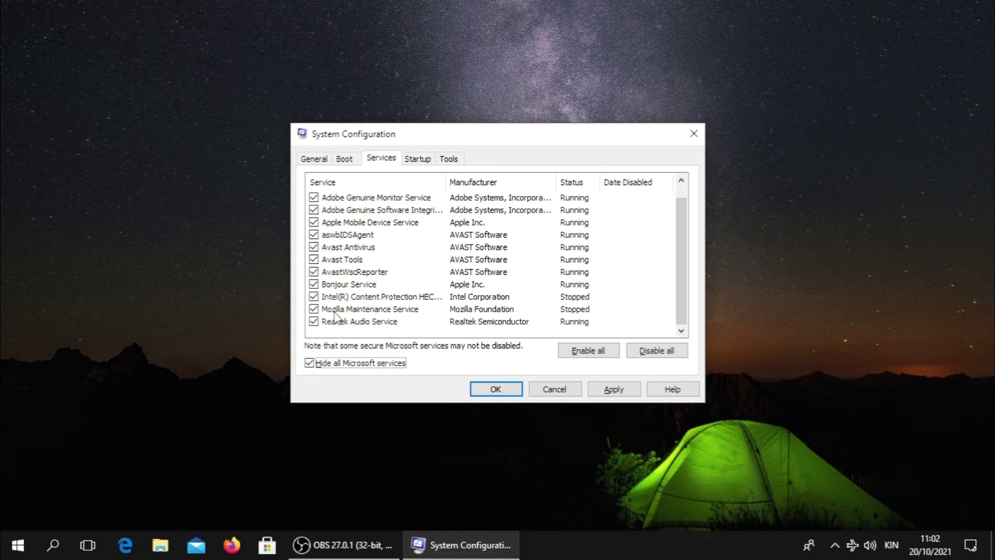
pyautogui.click(313, 284)
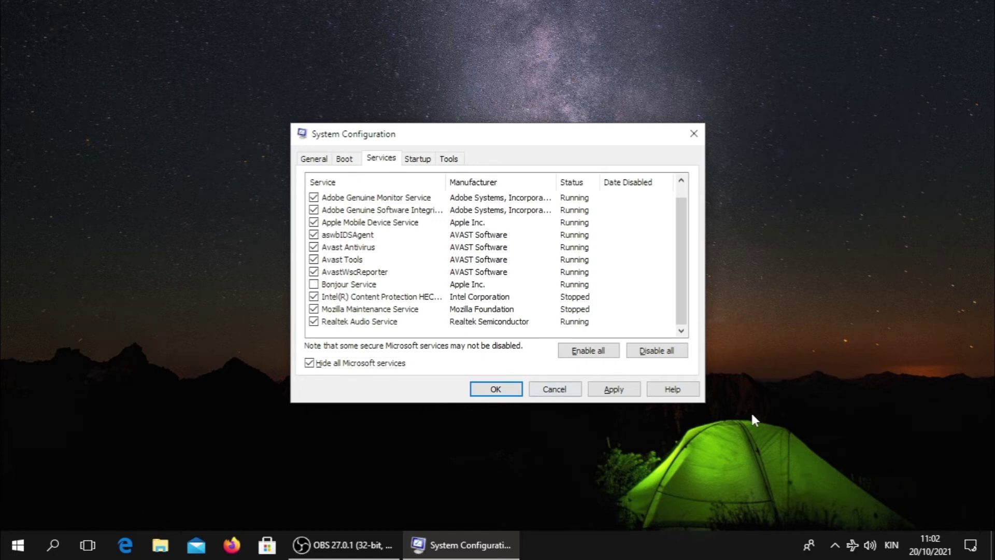
pyautogui.click(615, 393)
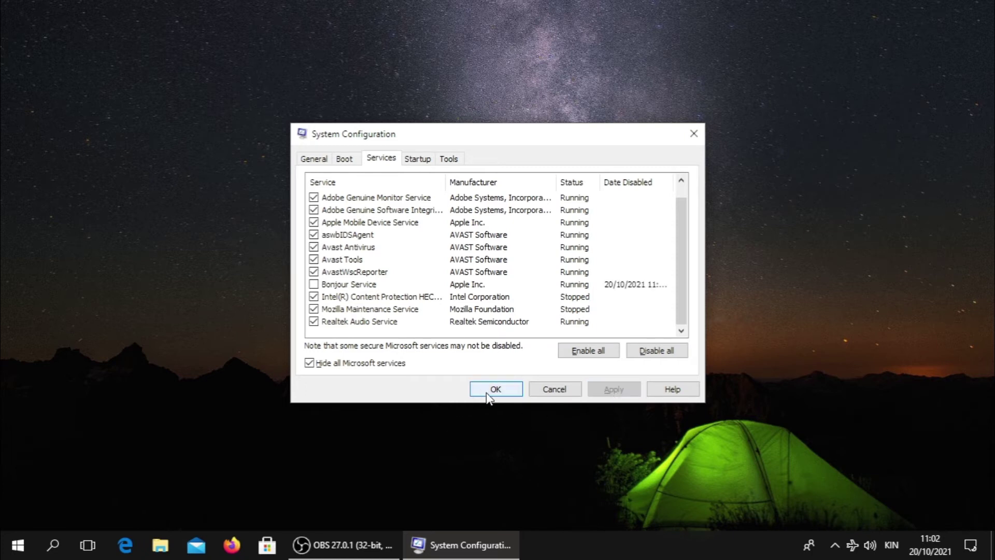
# Step: Close System Configuration, stop the restart message from showing again and exit without restarting
pyautogui.click(496, 391)
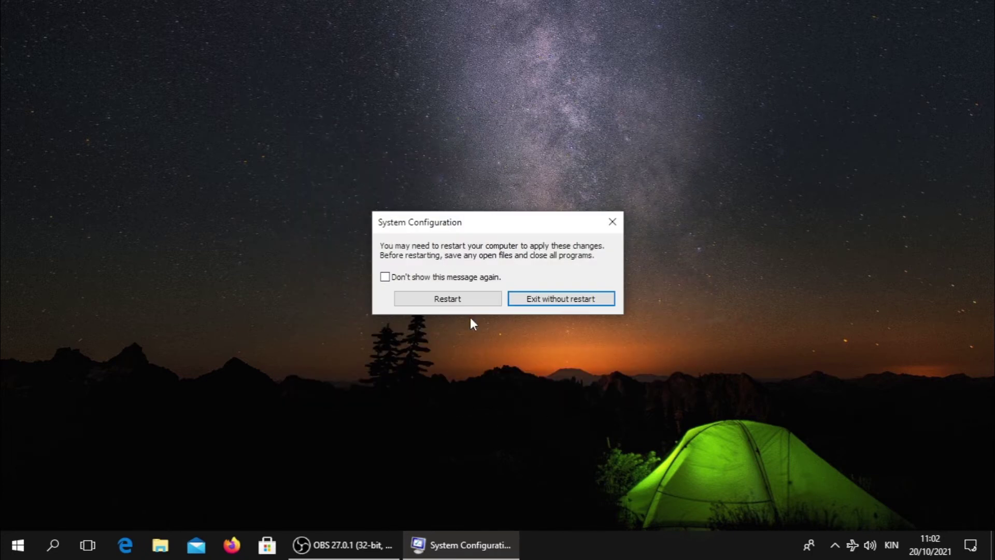
pyautogui.click(385, 277)
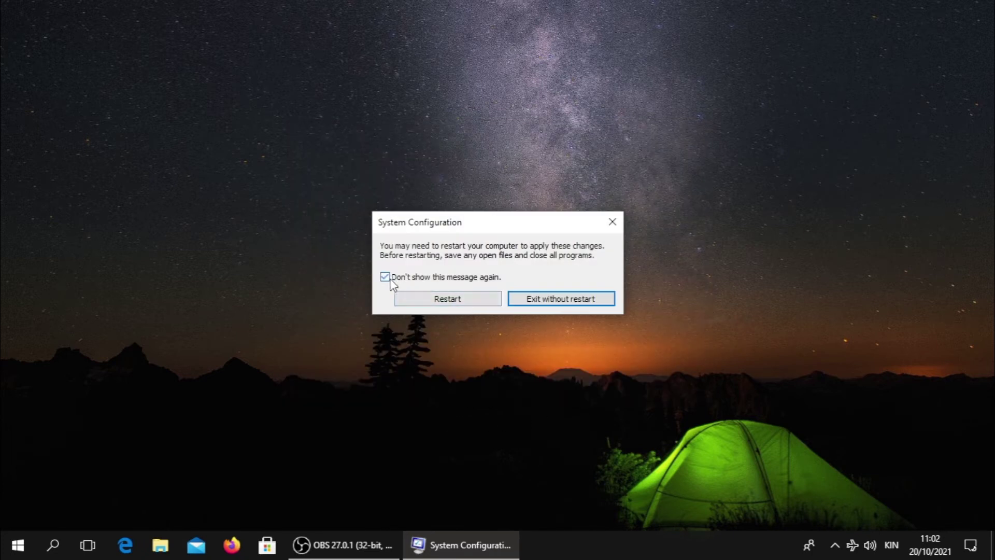
pyautogui.click(555, 303)
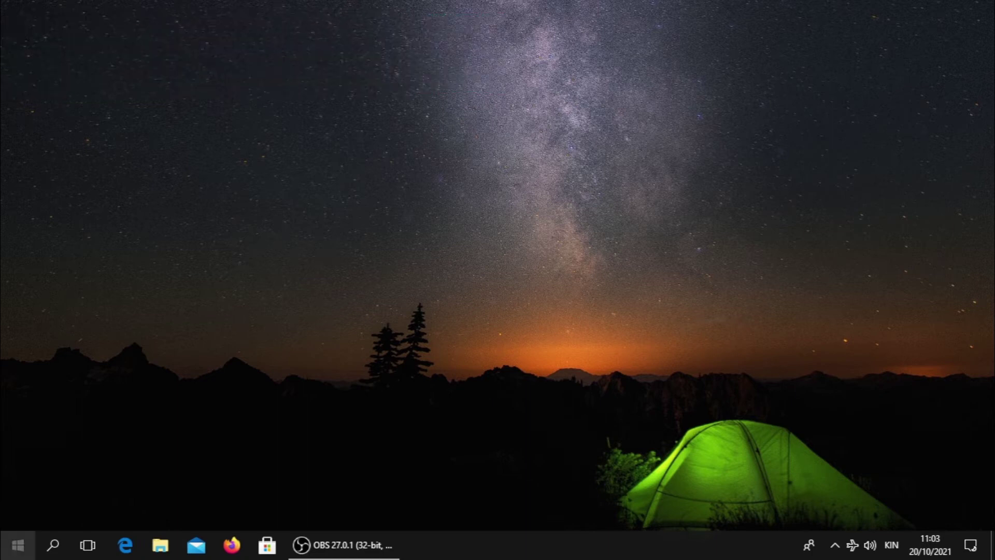
# Step: Open the Colours page of the Personalisation settings in Windows Settings
pyautogui.click(18, 544)
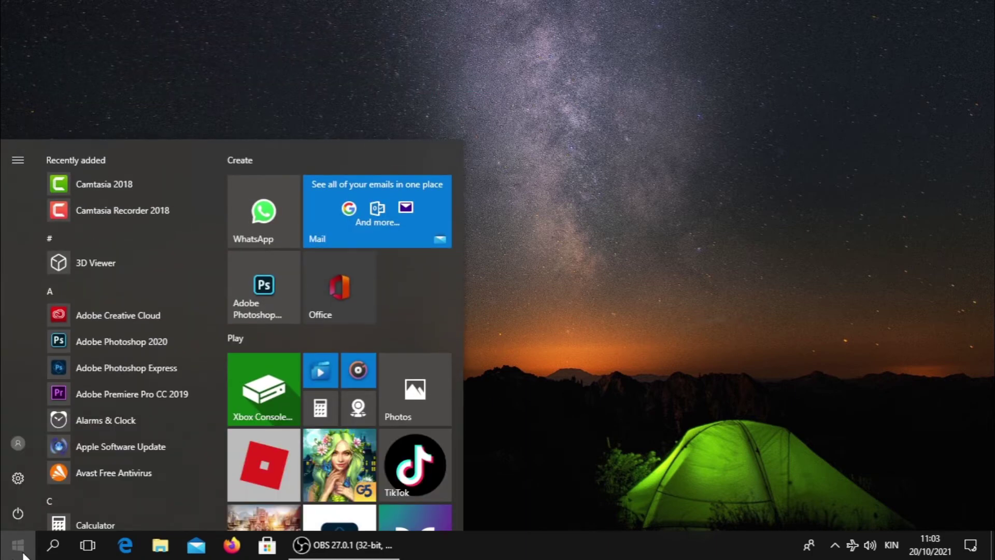
pyautogui.click(27, 487)
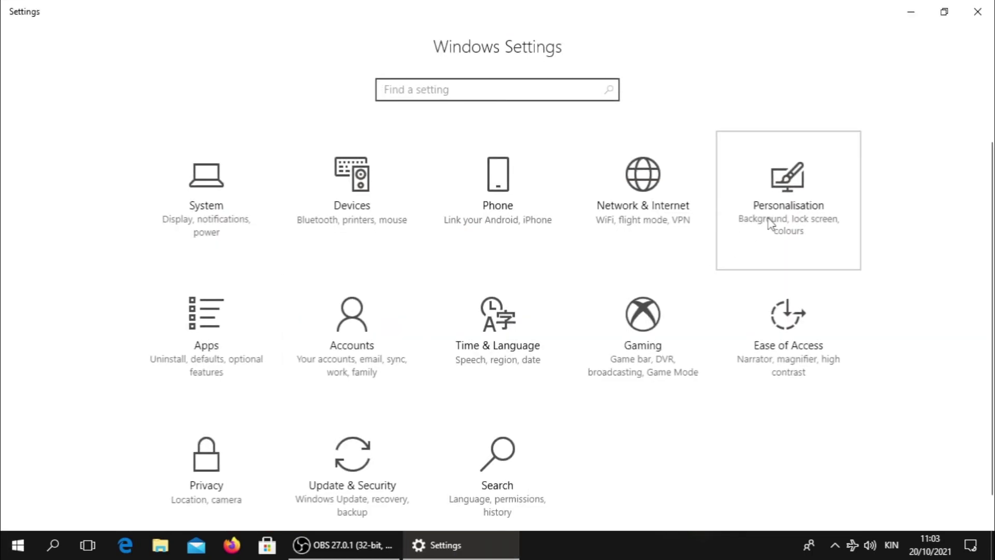
pyautogui.click(771, 224)
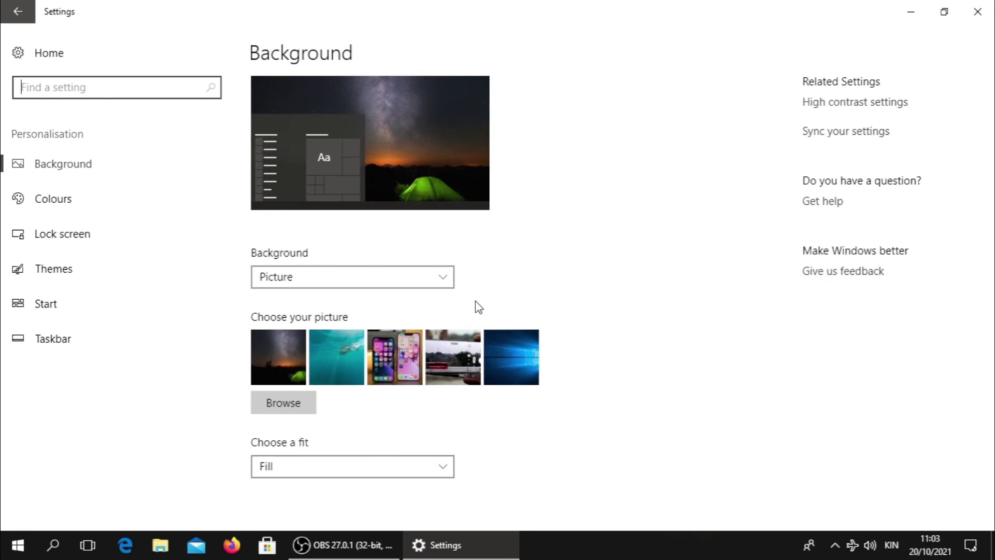
pyautogui.click(70, 207)
# Step: Turn off Transparency effects in the Colours settings
pyautogui.scroll(-3, 405, 269)
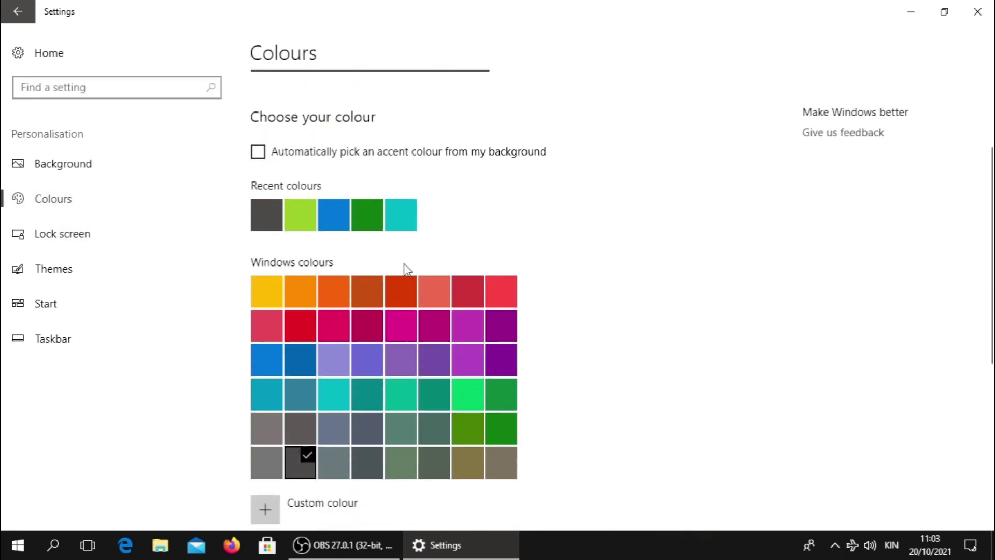
pyautogui.scroll(-4, 406, 268)
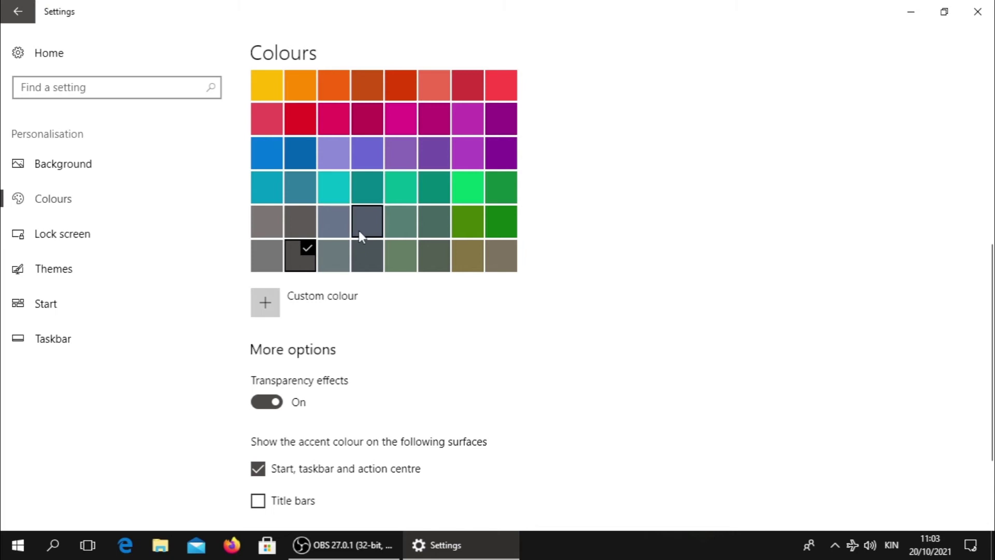
pyautogui.click(268, 404)
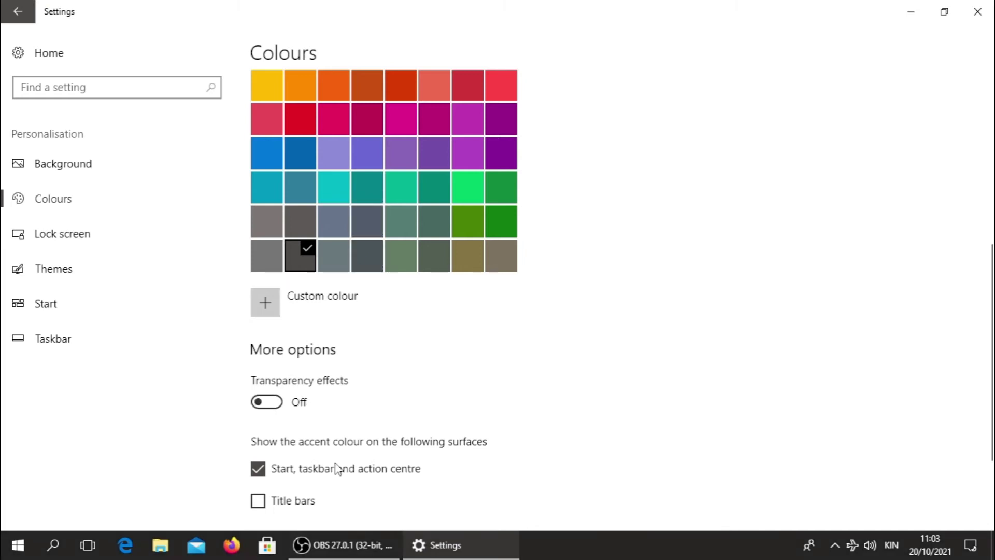
pyautogui.click(275, 404)
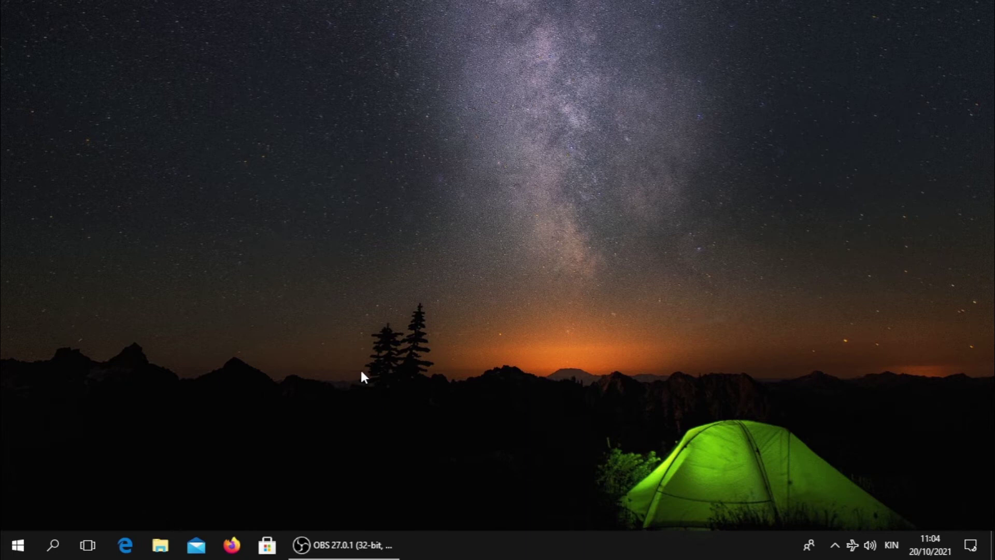
# Step: Search Windows for "control", open Control Panel from the results and close it
pyautogui.click(55, 545)
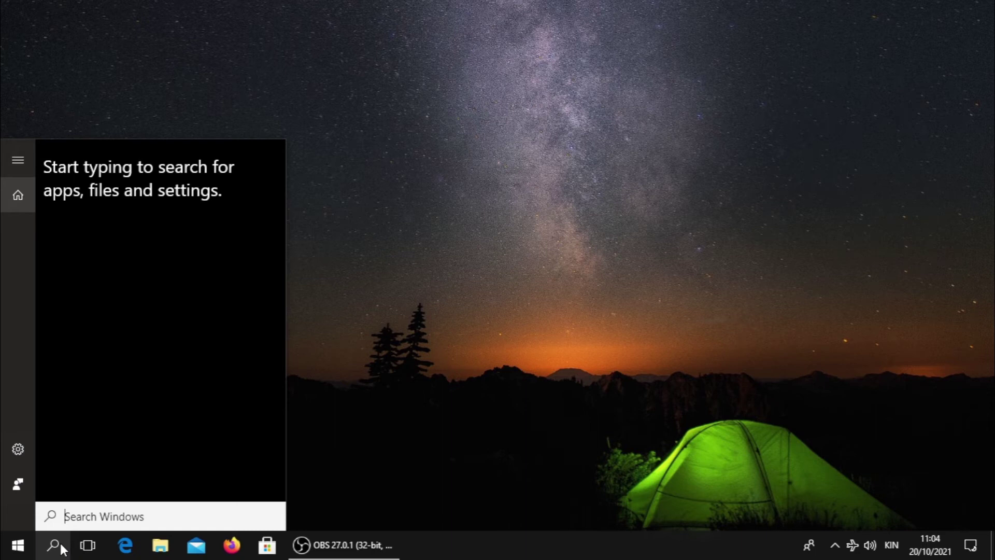
pyautogui.write('control')
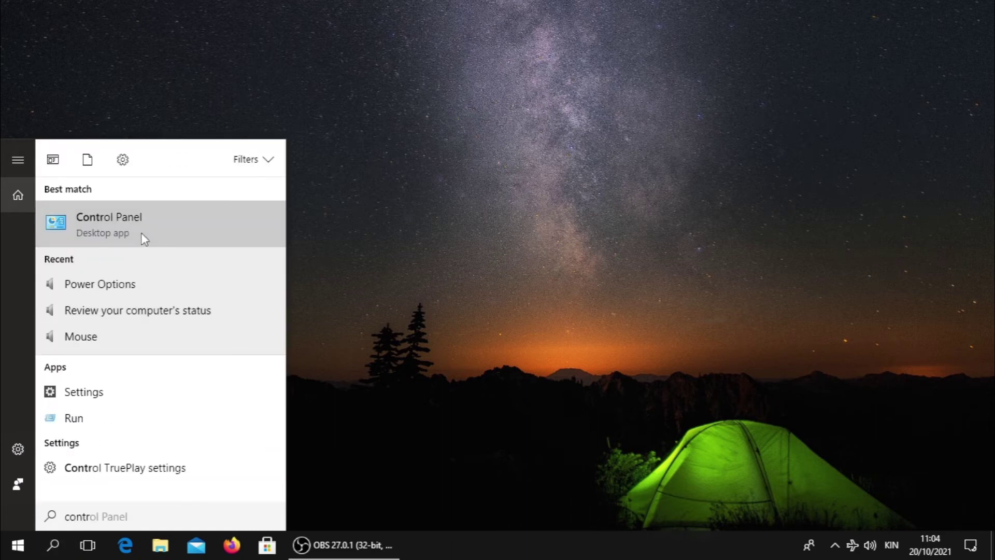
pyautogui.click(141, 234)
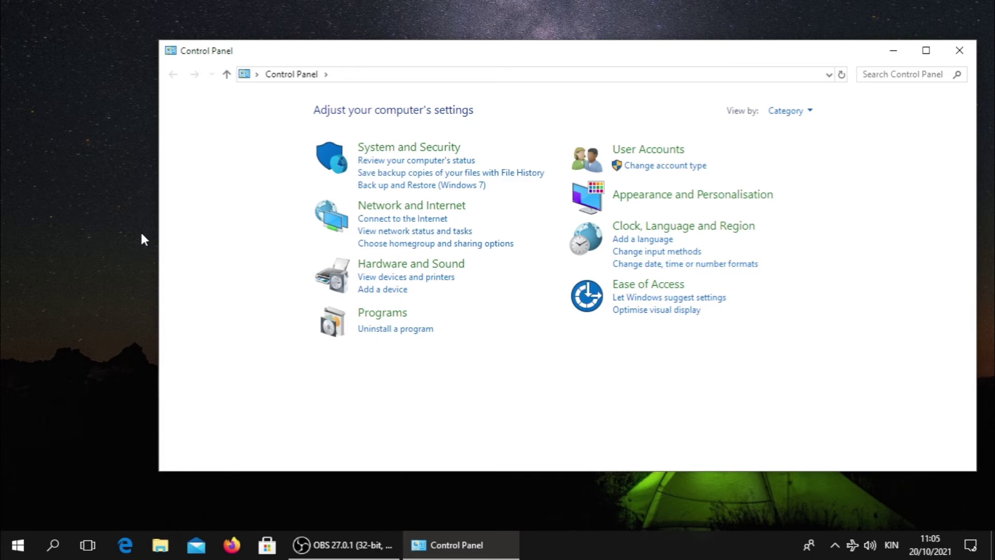
pyautogui.click(956, 54)
# Step: Open Control Panel through the Run dialog with the command "CONTROL PANEL" and close it
pyautogui.press('super+r')
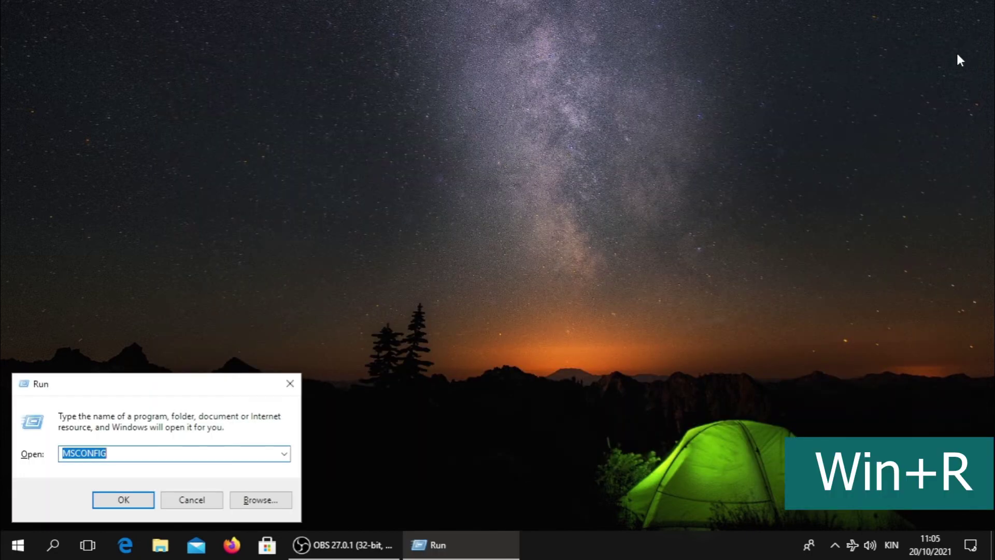
pyautogui.write('co')
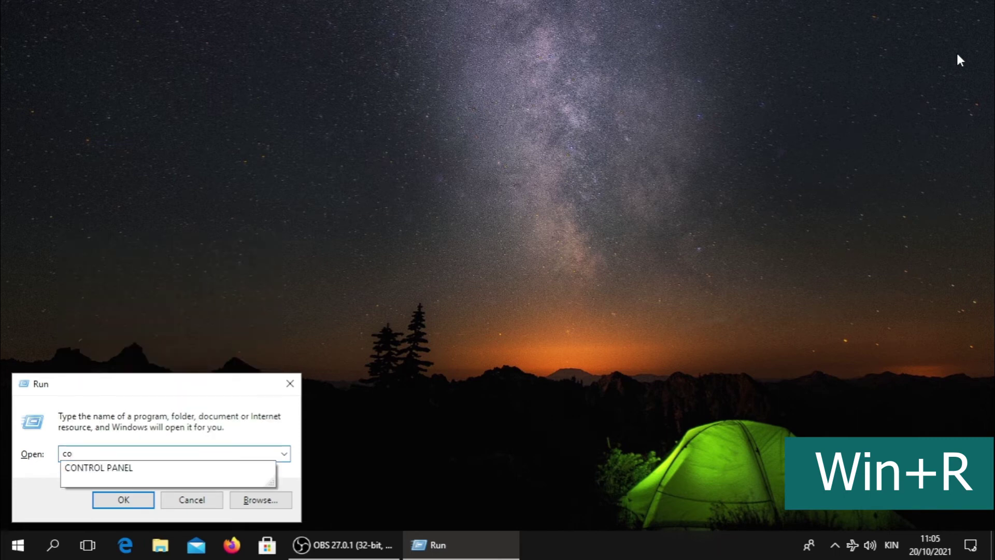
pyautogui.click(95, 469)
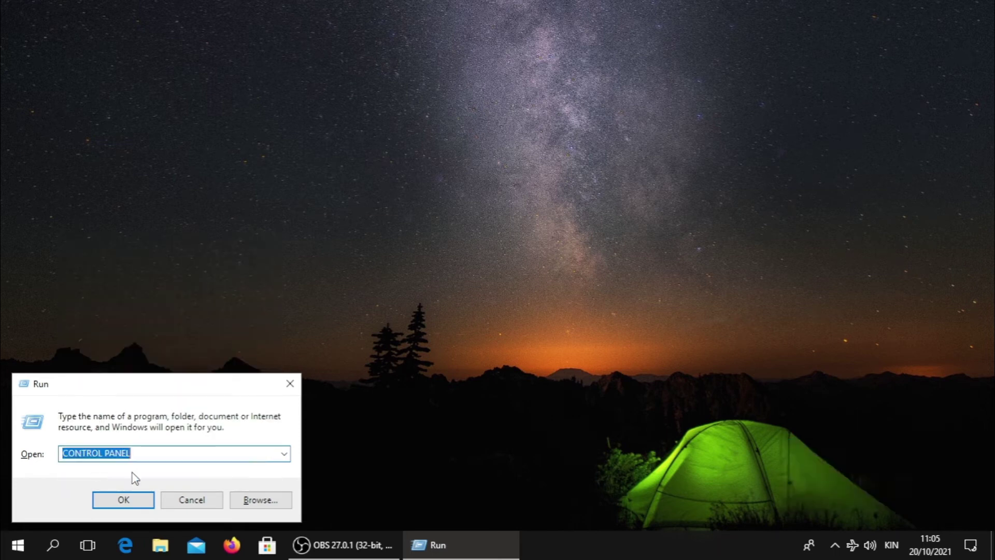
pyautogui.click(130, 500)
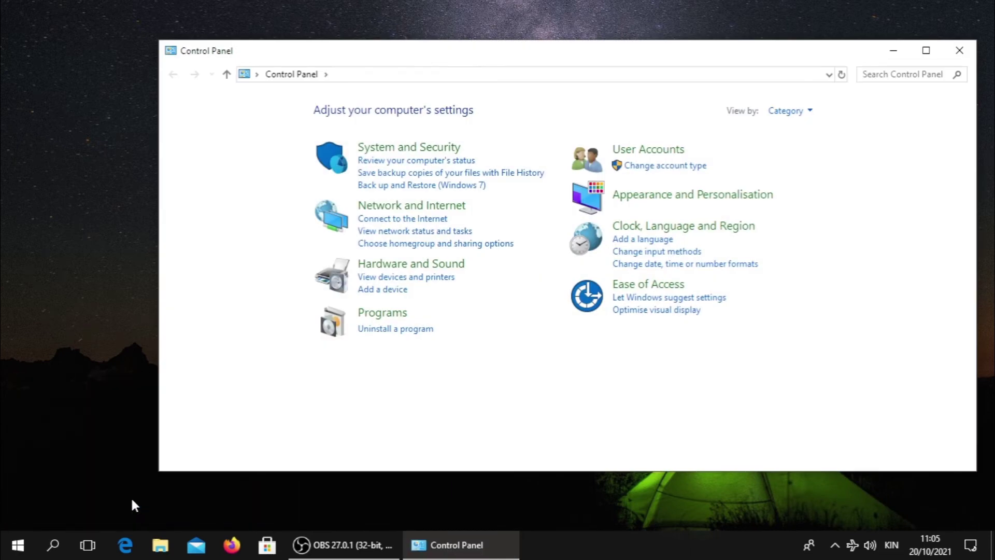
pyautogui.click(965, 52)
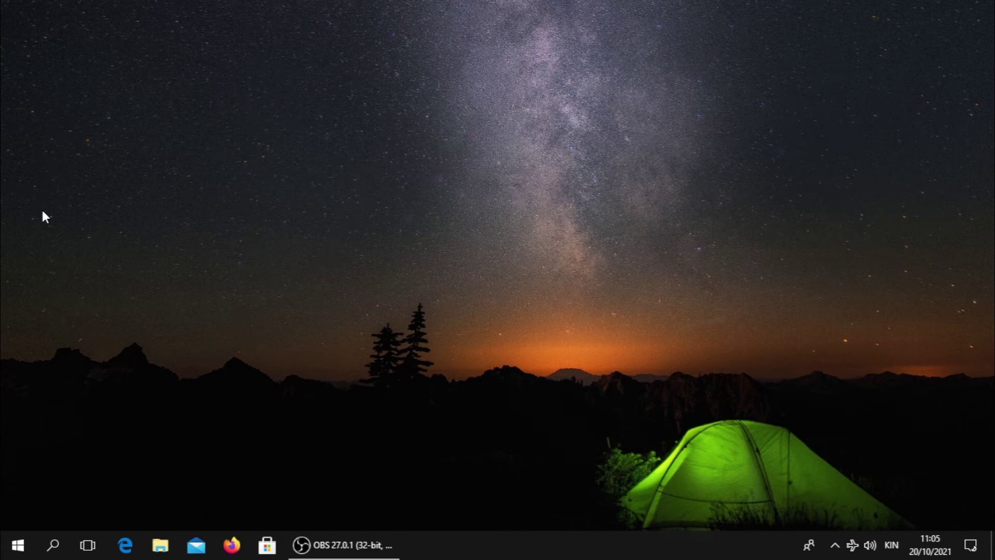
# Step: Search Windows for "con", open Control Panel and bring up the Balanced plan's advanced power settings under Hardware and Sound > Power Options
pyautogui.click(55, 541)
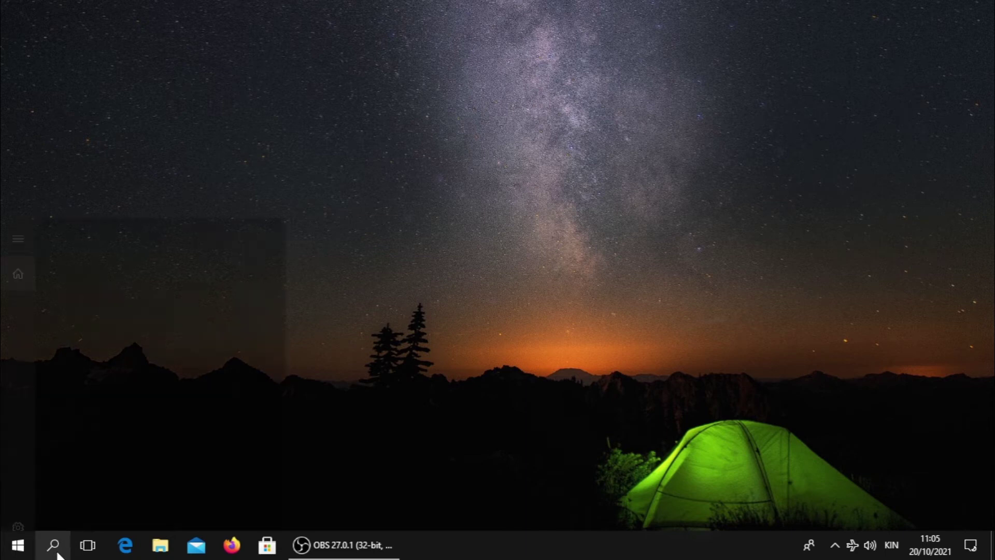
pyautogui.write('con')
pyautogui.press('Return')
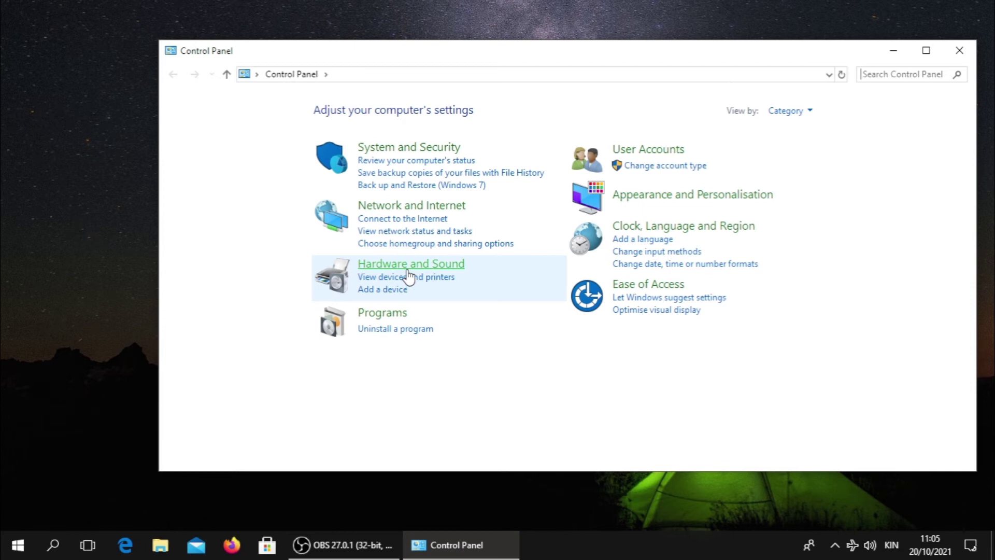
pyautogui.click(408, 268)
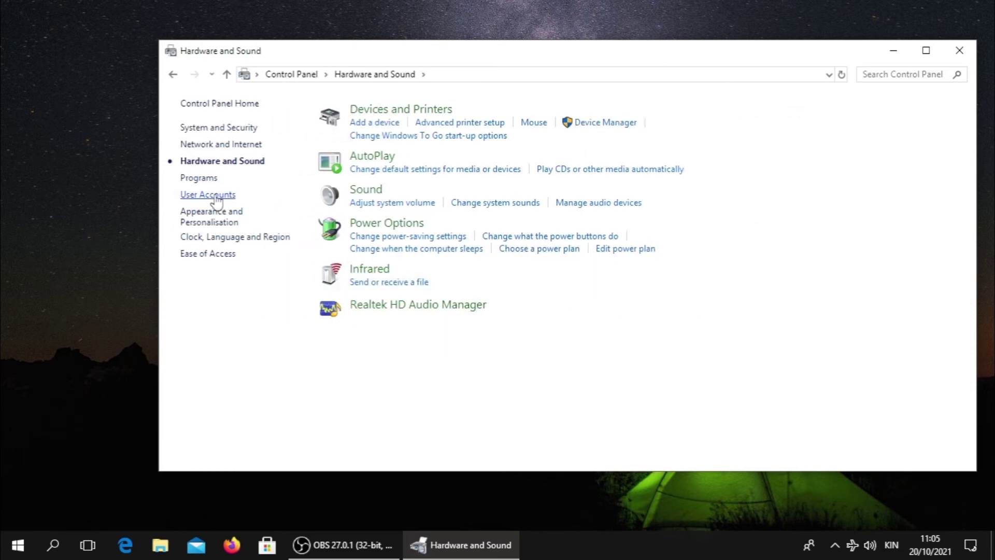
pyautogui.click(383, 224)
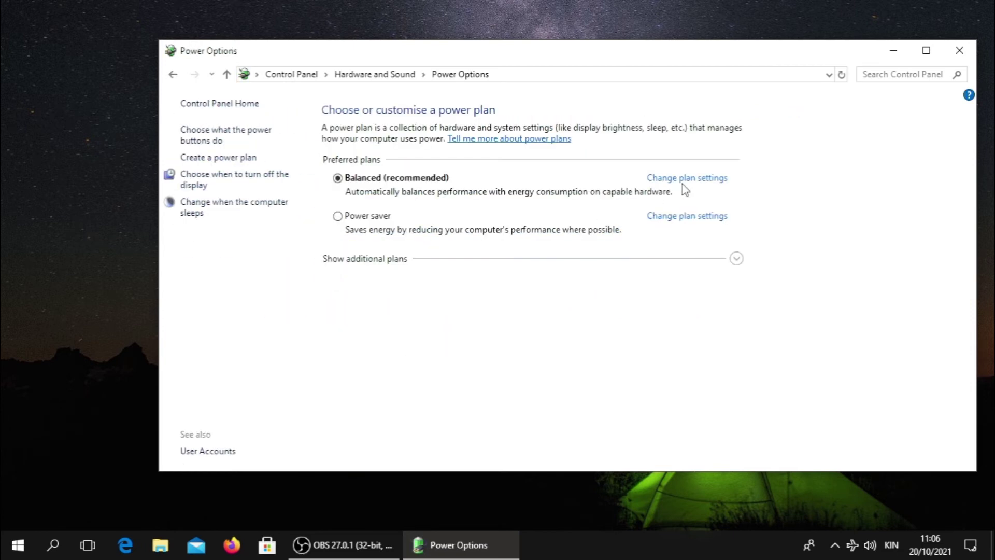
pyautogui.click(688, 179)
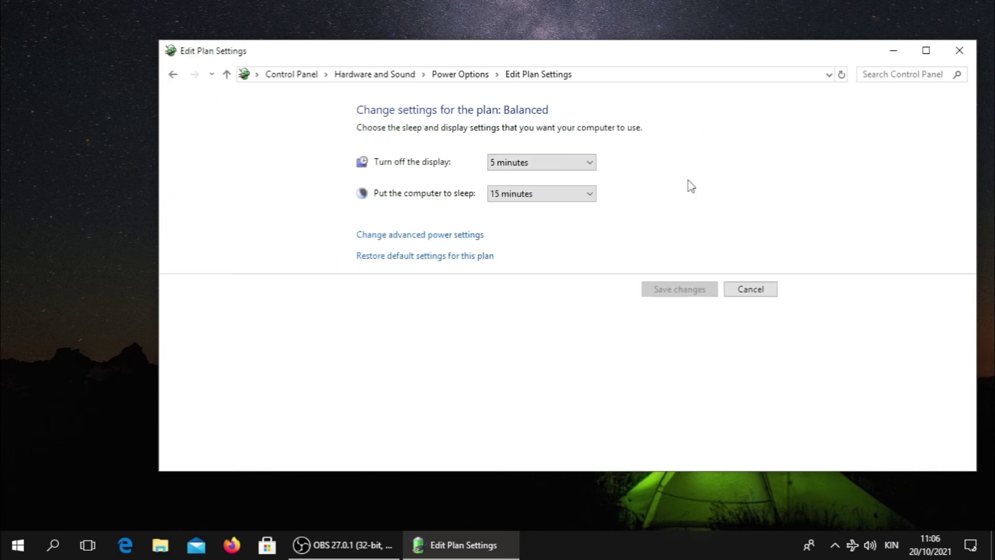
pyautogui.click(403, 236)
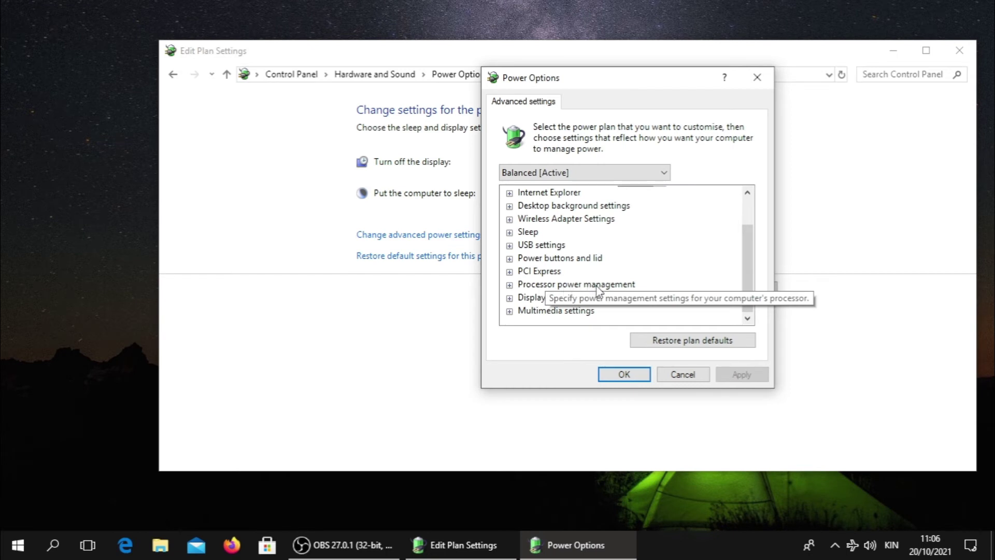
# Step: Set the Minimum processor state under Processor power management to 0%
pyautogui.click(510, 285)
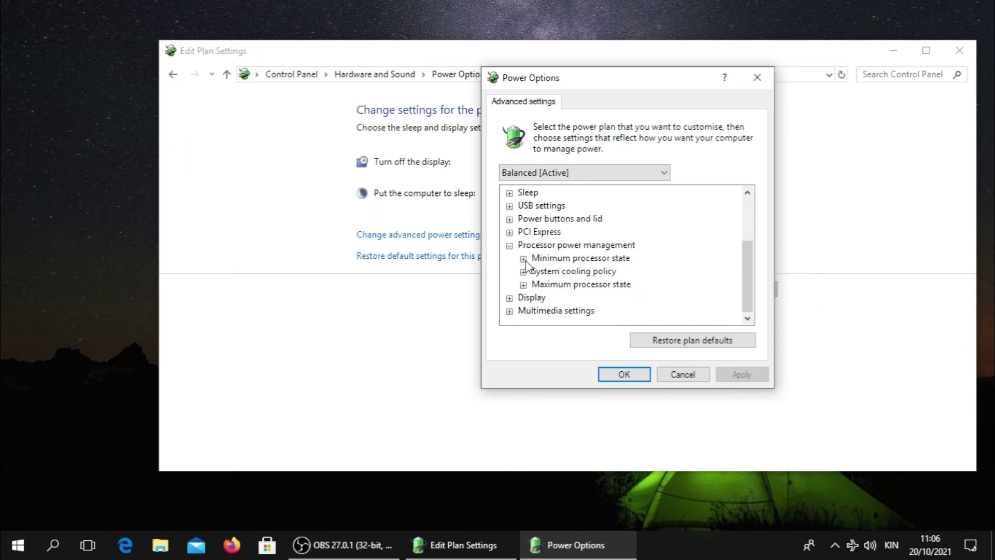
pyautogui.click(524, 259)
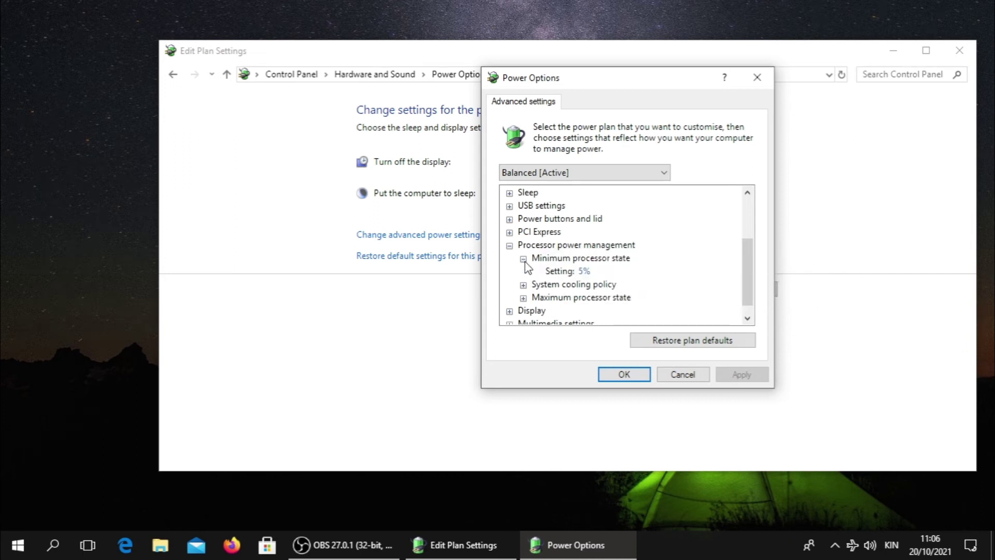
pyautogui.click(584, 271)
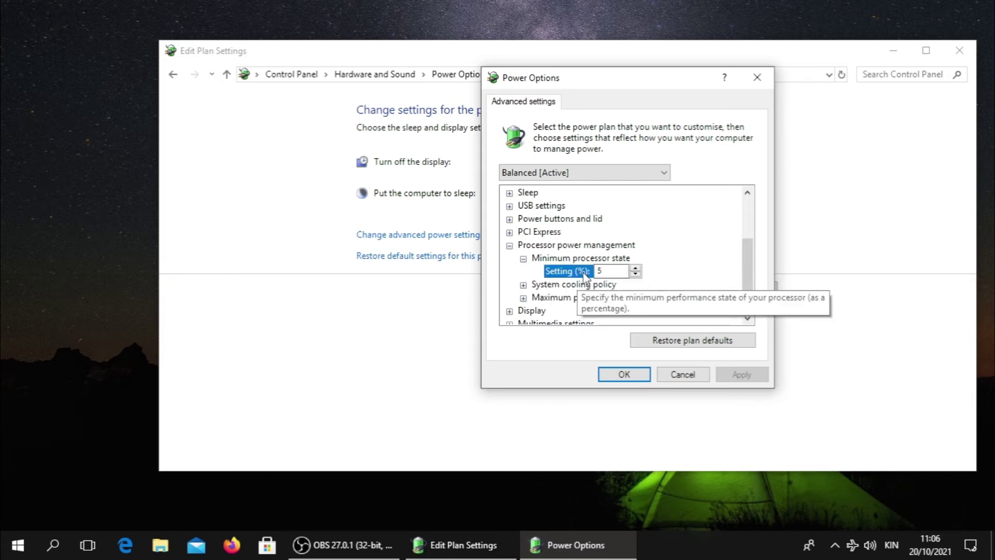
pyautogui.press('BackSpace')
pyautogui.write('0')
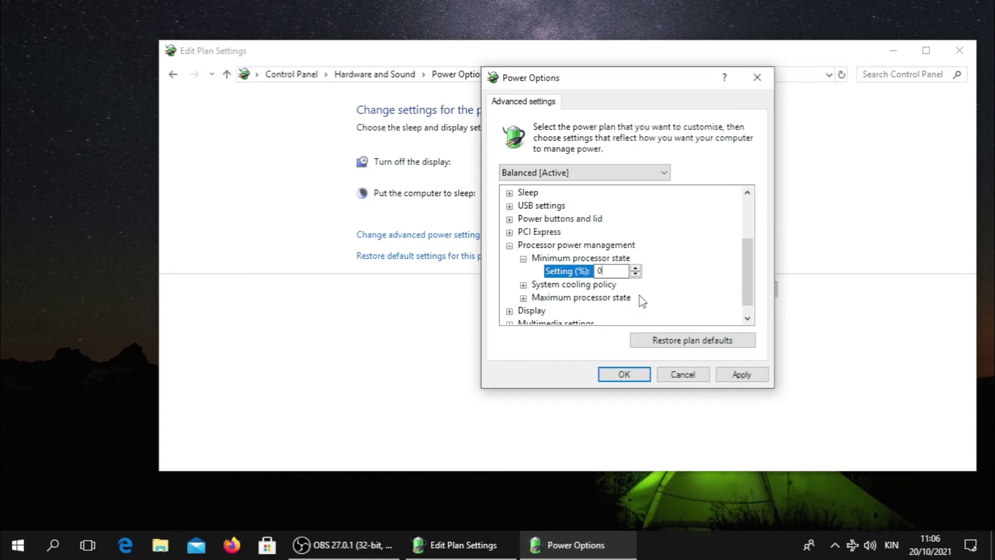
# Step: Check the Maximum processor state setting, apply the power plan changes and close Power Options and Control Panel
pyautogui.scroll(-1, 639, 298)
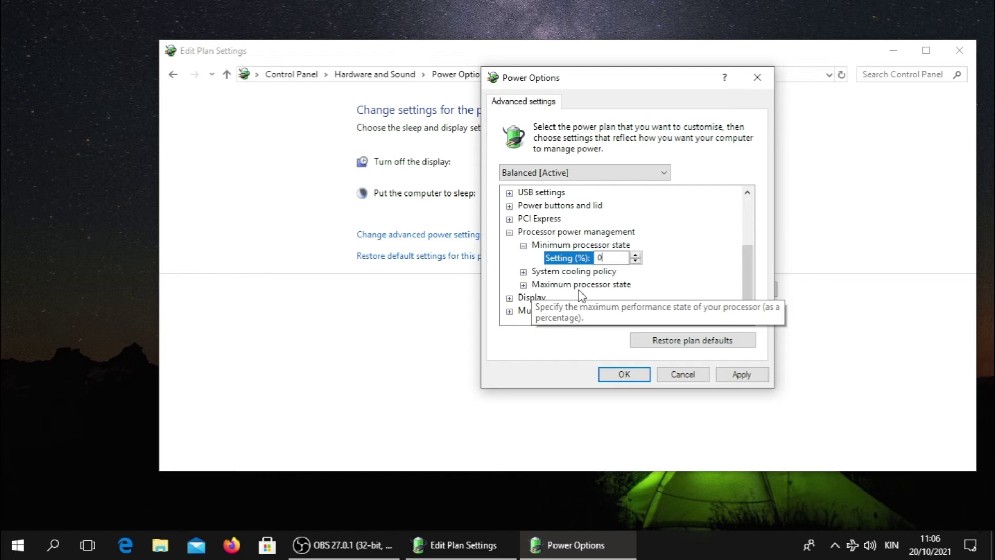
pyautogui.click(522, 285)
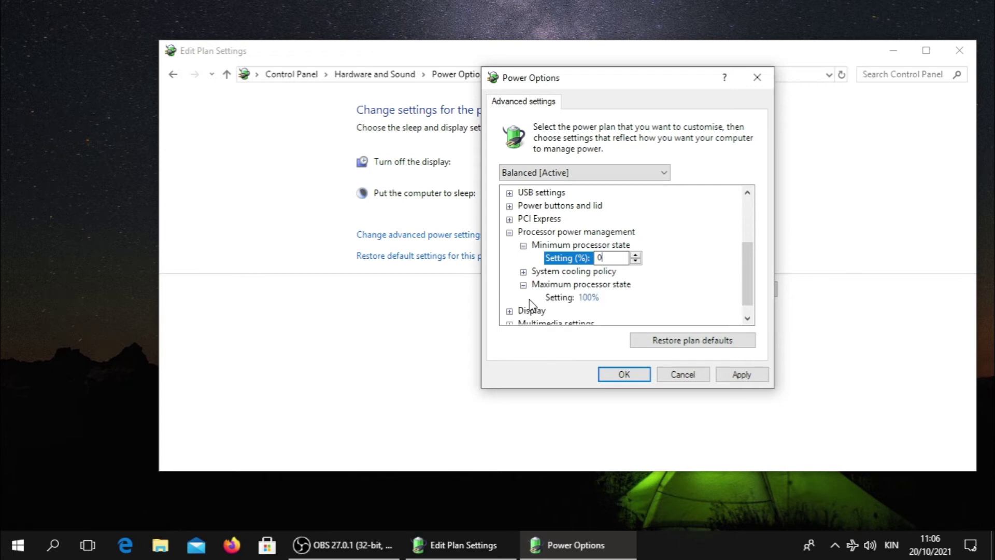
pyautogui.click(562, 297)
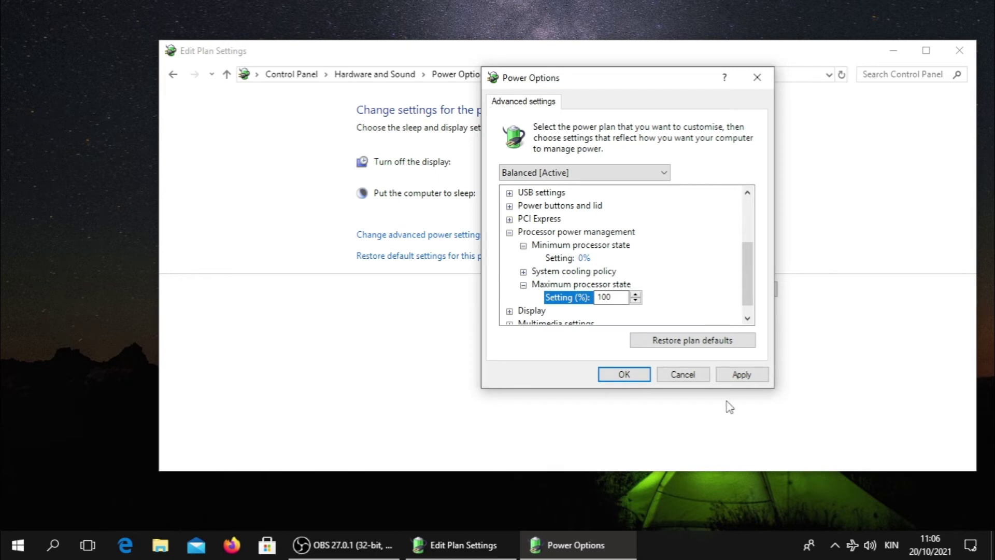
pyautogui.click(747, 379)
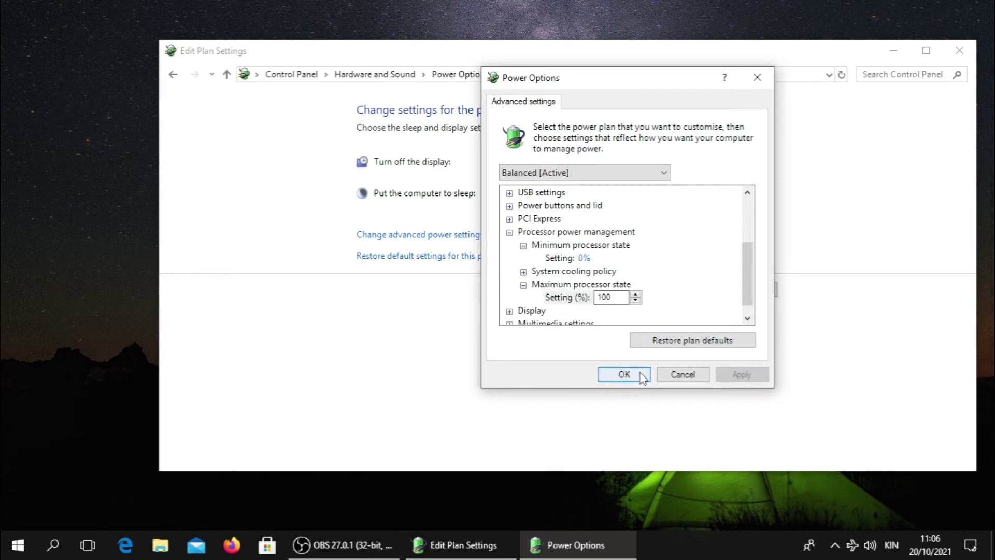
pyautogui.click(639, 377)
pyautogui.click(972, 52)
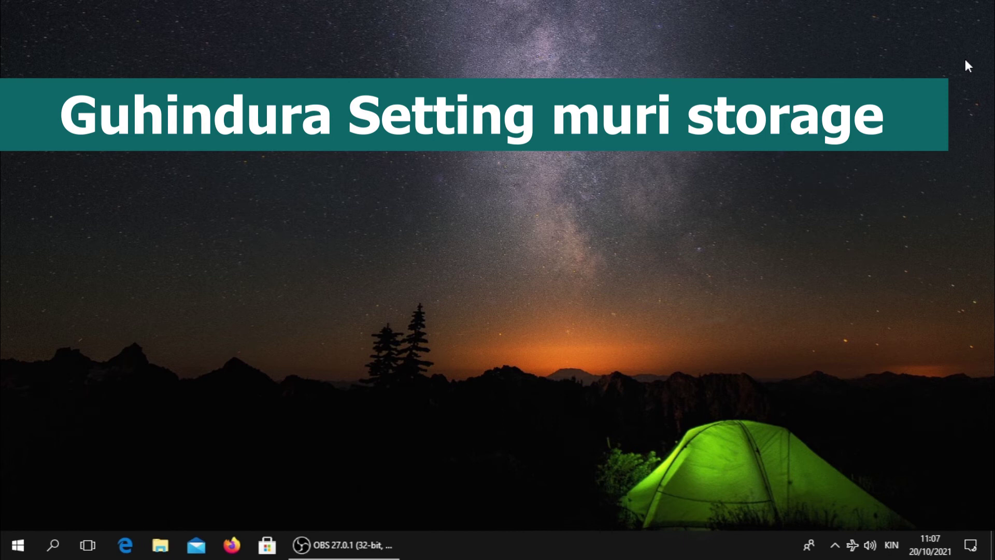
# Step: Open the Storage page of the System settings in Windows Settings and turn on Storage sense
pyautogui.click(16, 544)
pyautogui.click(25, 484)
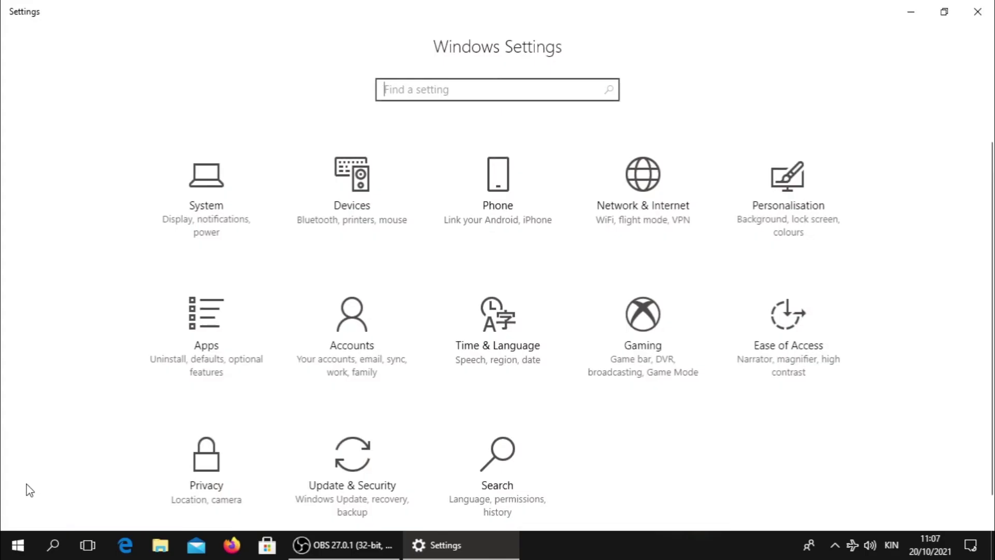
pyautogui.click(254, 227)
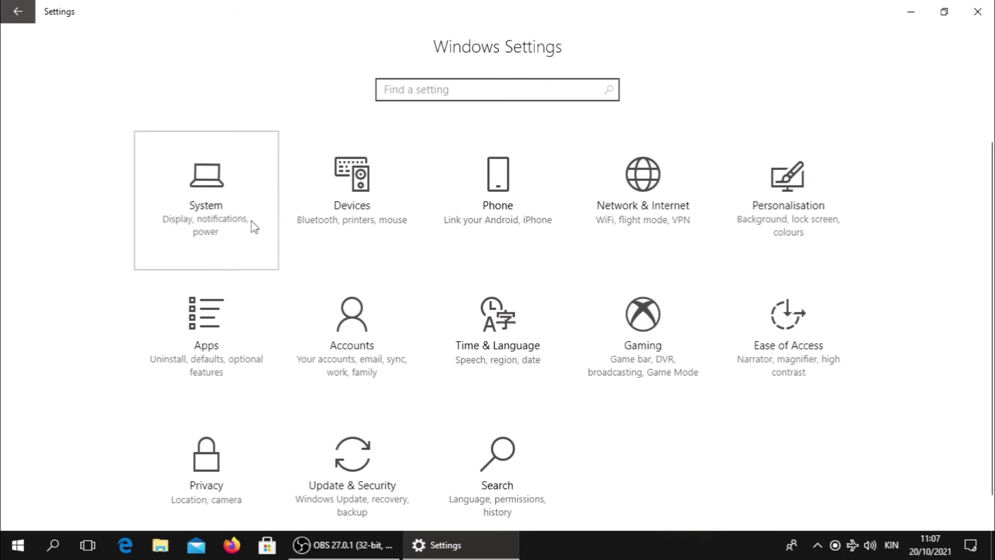
pyautogui.click(105, 282)
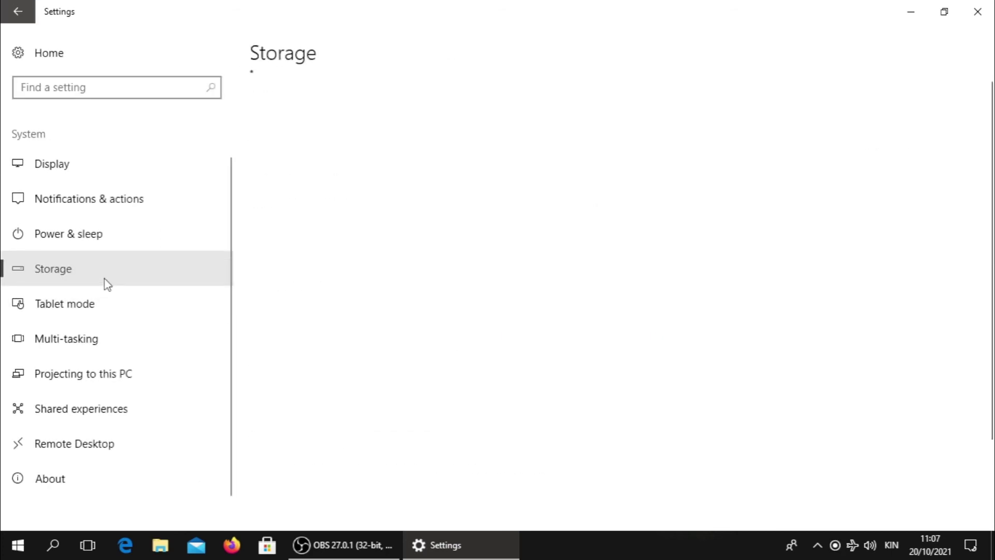
pyautogui.scroll(-2, 265, 306)
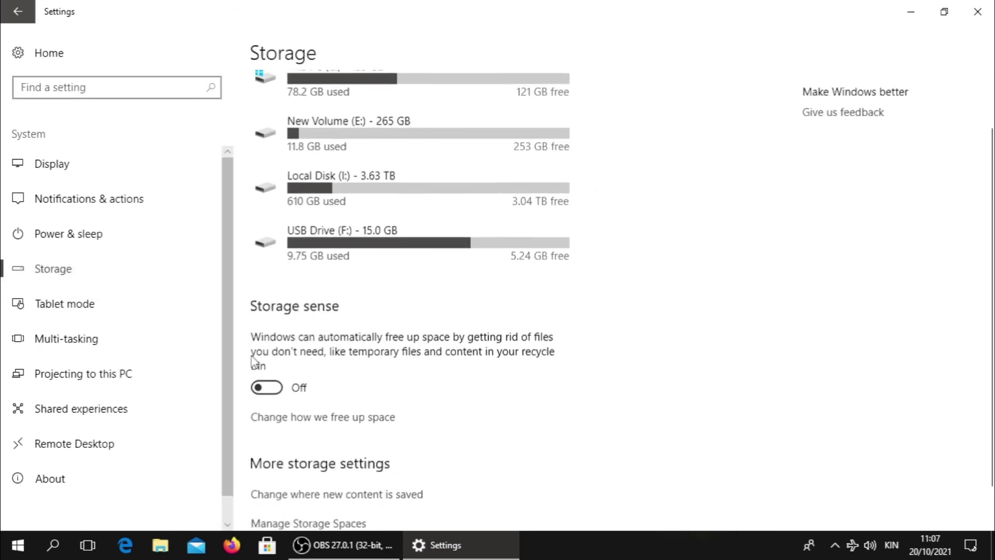
pyautogui.click(260, 380)
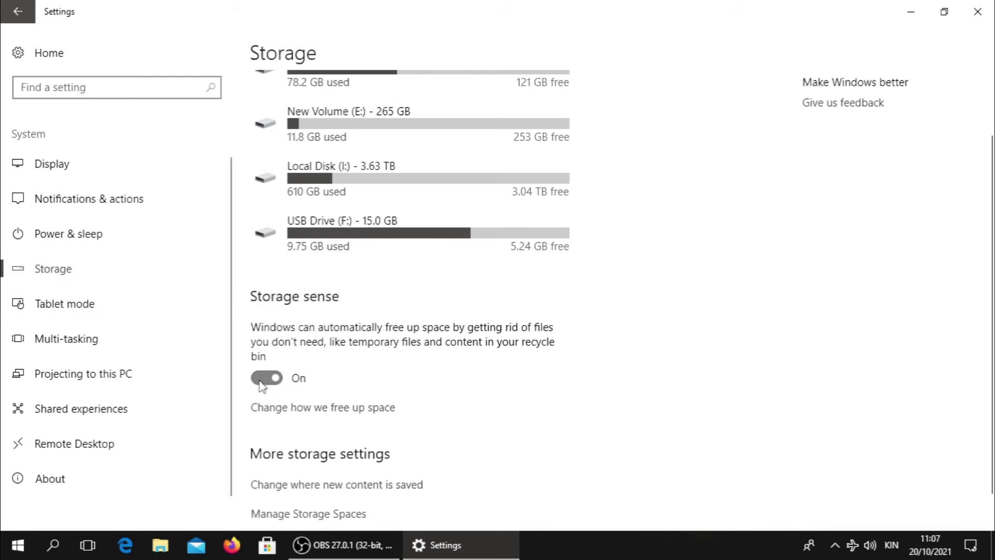
# Step: Enable automatic deletion of unused temporary files, recycle bin files over 30 days old and Downloads unchanged for 30 days, and close Settings
pyautogui.click(290, 410)
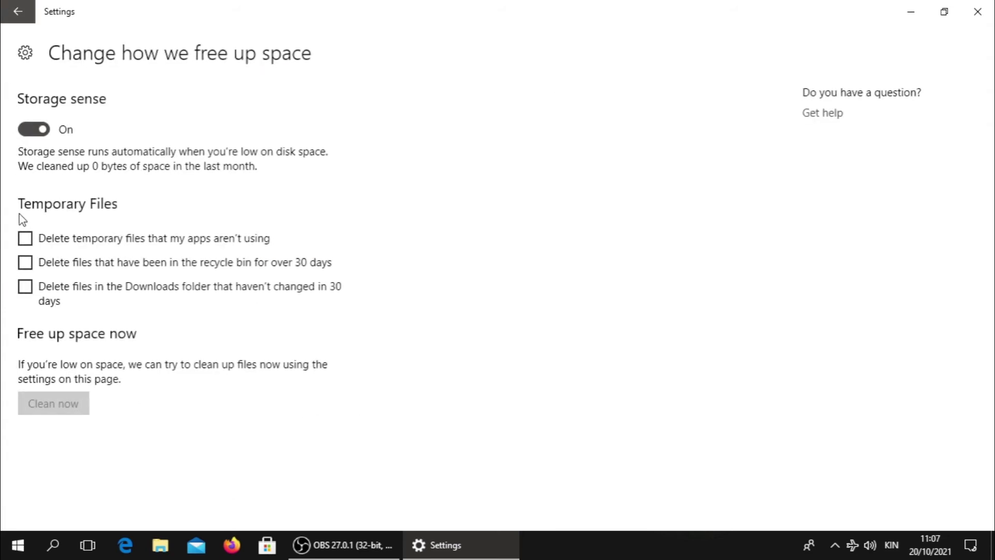
pyautogui.click(26, 242)
pyautogui.click(25, 262)
pyautogui.click(25, 288)
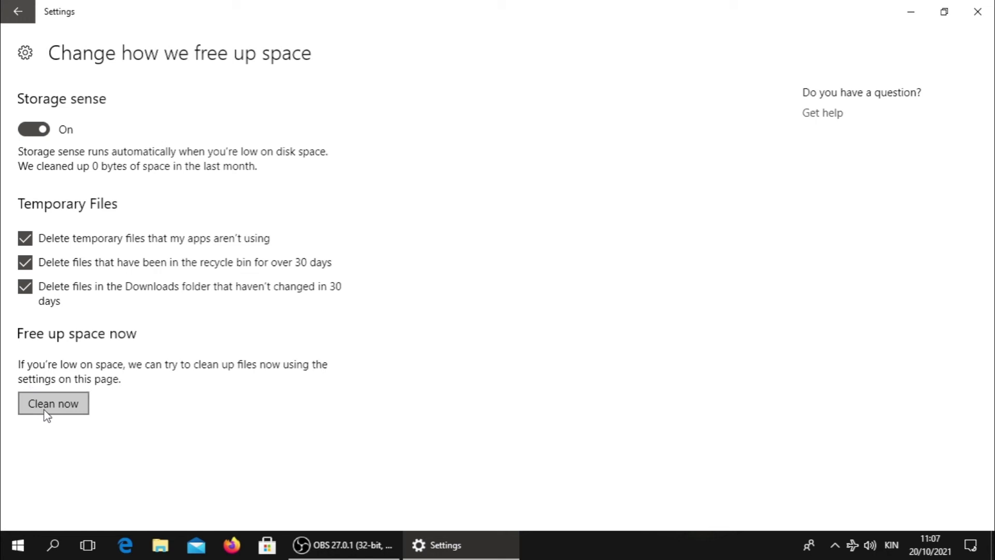
pyautogui.click(21, 13)
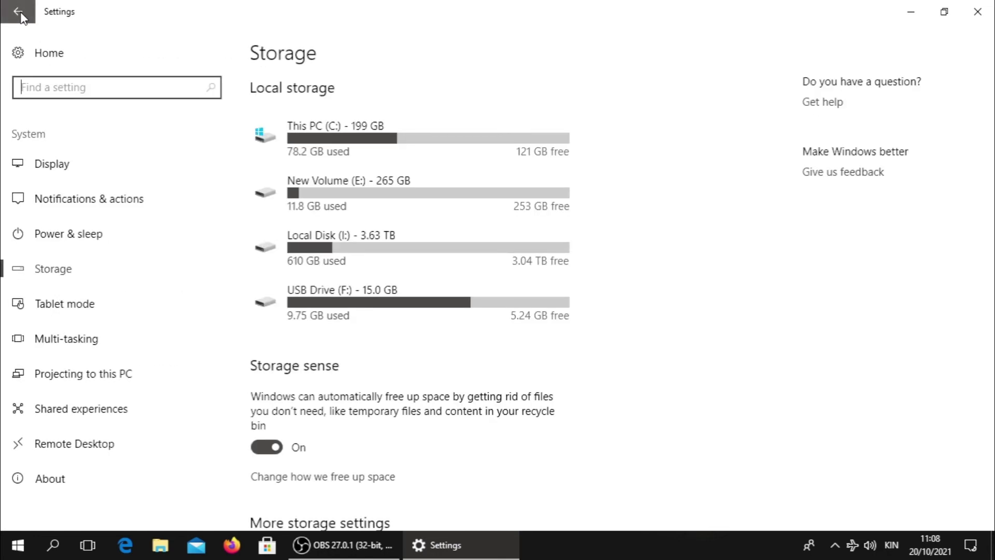
pyautogui.hotkey('alt', 'F4')
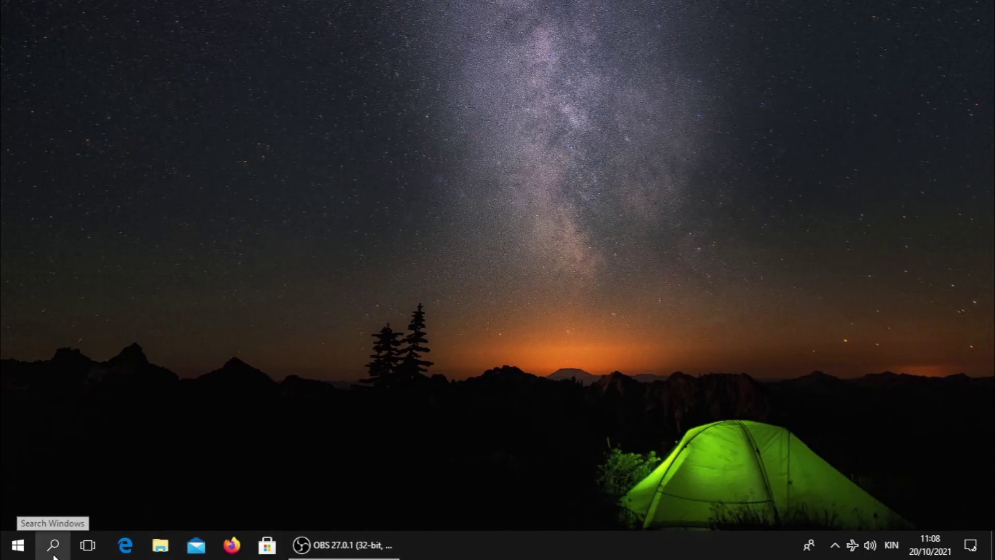
# Step: Search Windows for "disk", open Disk Clean-up for drive (C:) and go through its list of files to delete
pyautogui.click(53, 545)
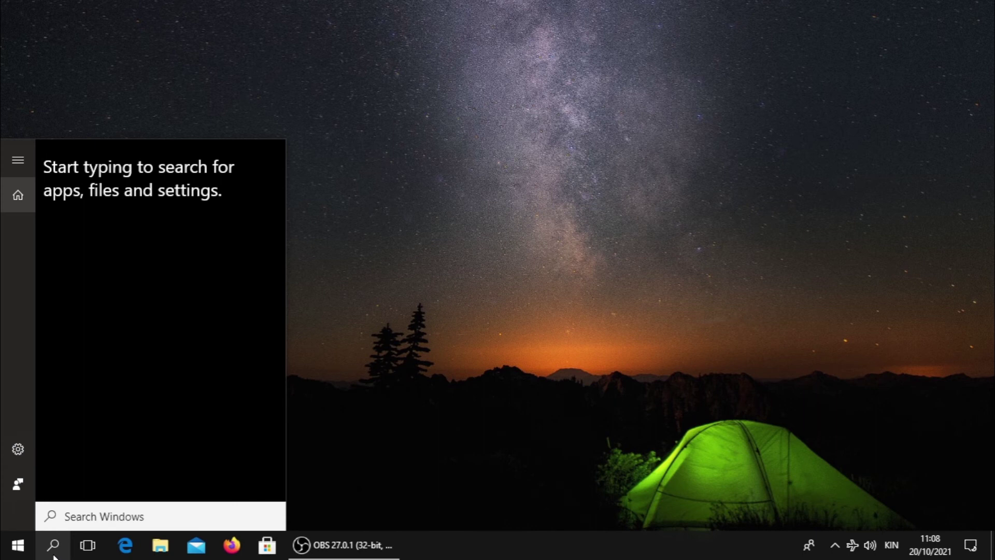
pyautogui.write('disk')
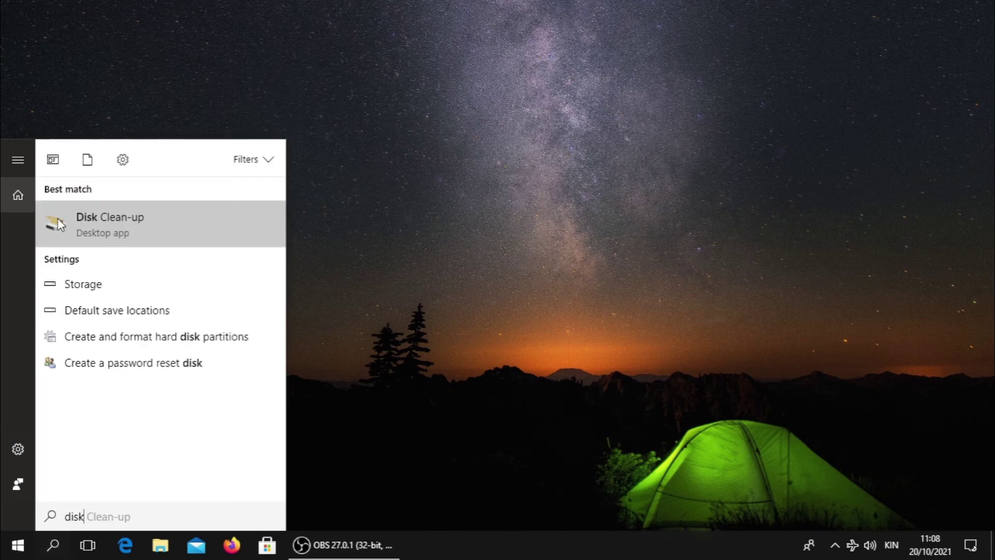
pyautogui.click(142, 220)
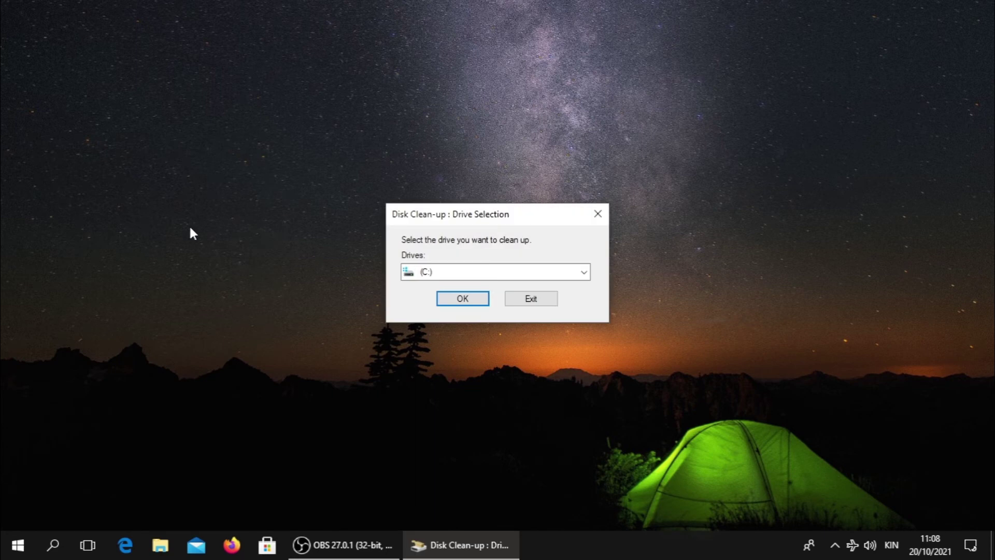
pyautogui.click(469, 302)
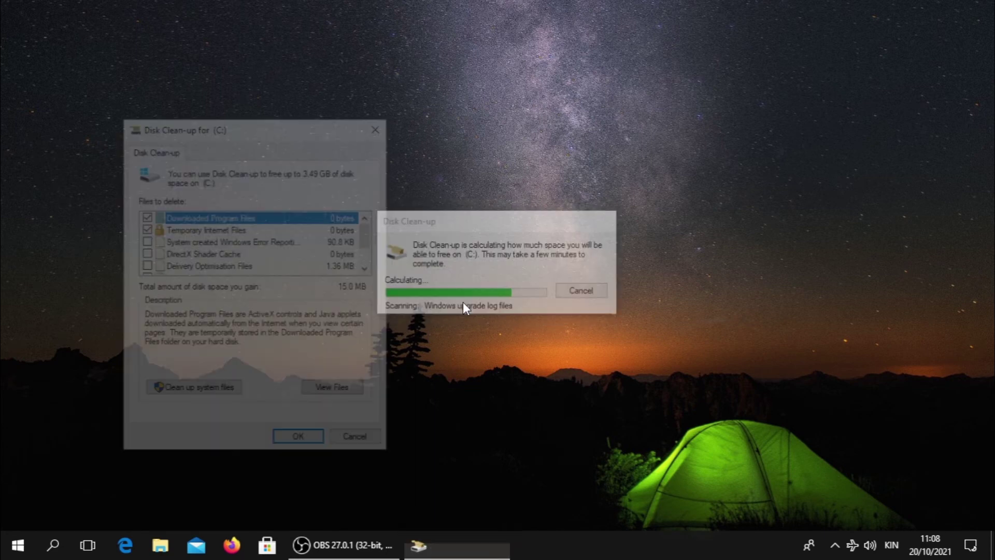
pyautogui.moveTo(240, 123); pyautogui.dragTo(486, 104)
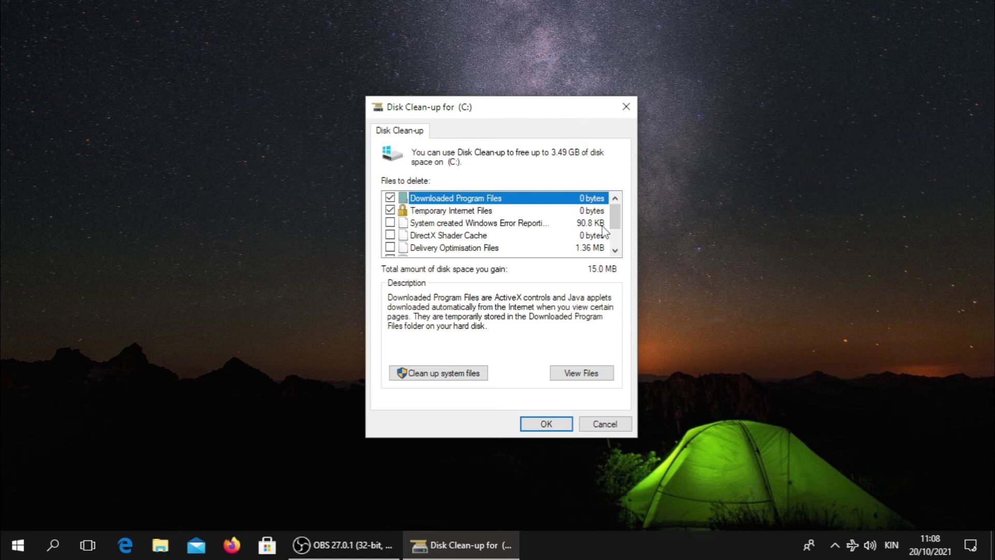
pyautogui.moveTo(615, 222); pyautogui.dragTo(616, 243)
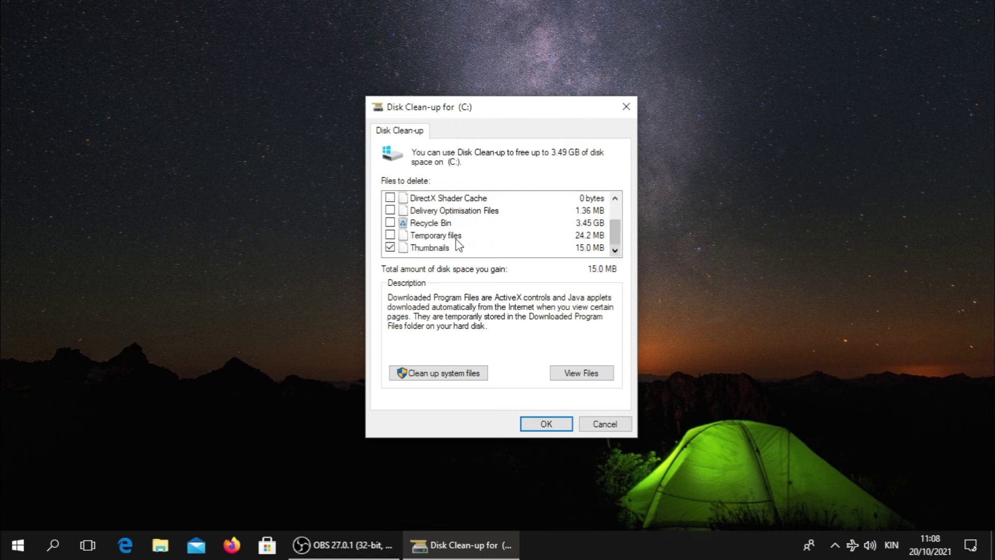
# Step: Add Temporary files to the Disk Clean-up selection for drive (C:) and permanently delete the selected files
pyautogui.click(390, 235)
pyautogui.click(546, 424)
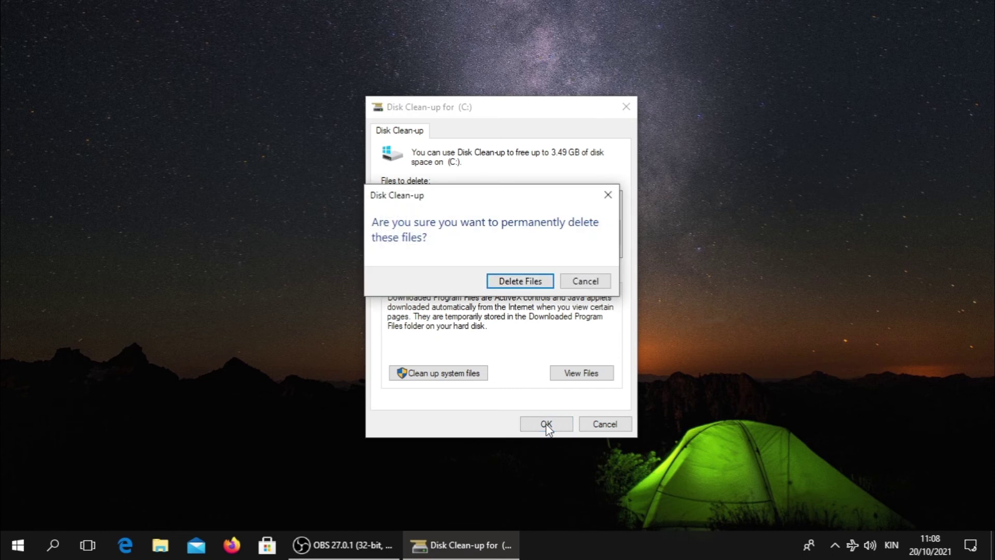
pyautogui.click(514, 282)
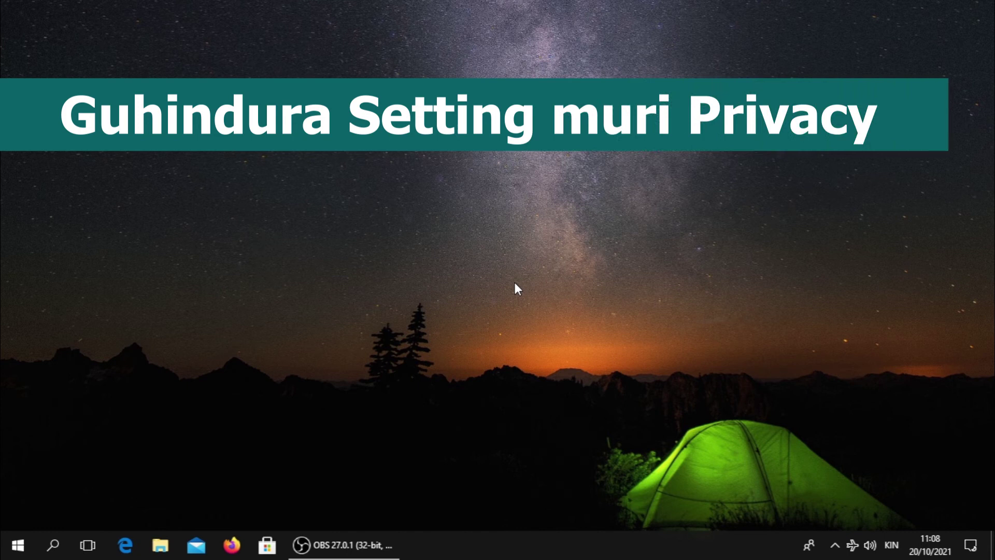
# Step: Open the Privacy settings in Windows Settings and turn off advertising ID, language list access, app launch tracking and suggested content
pyautogui.click(10, 557)
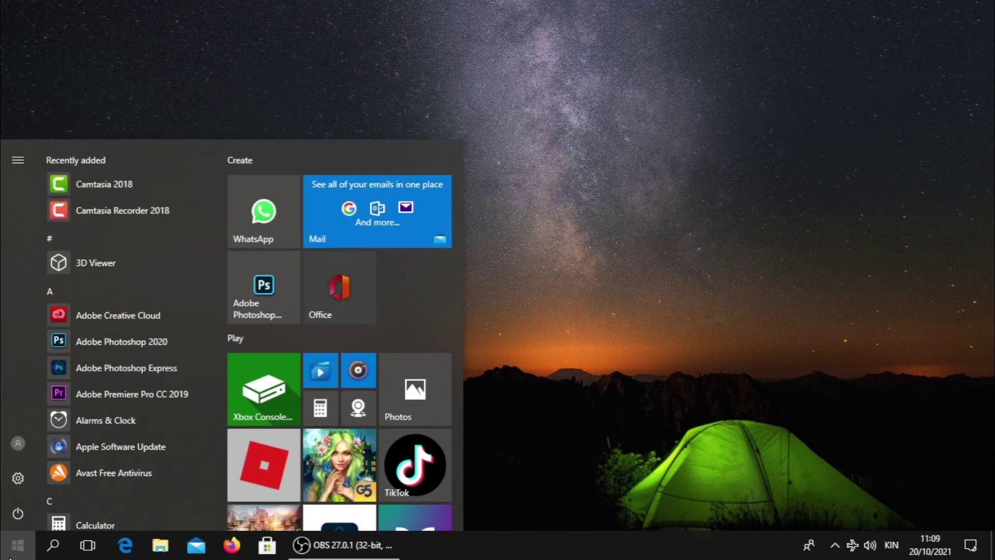
pyautogui.click(30, 486)
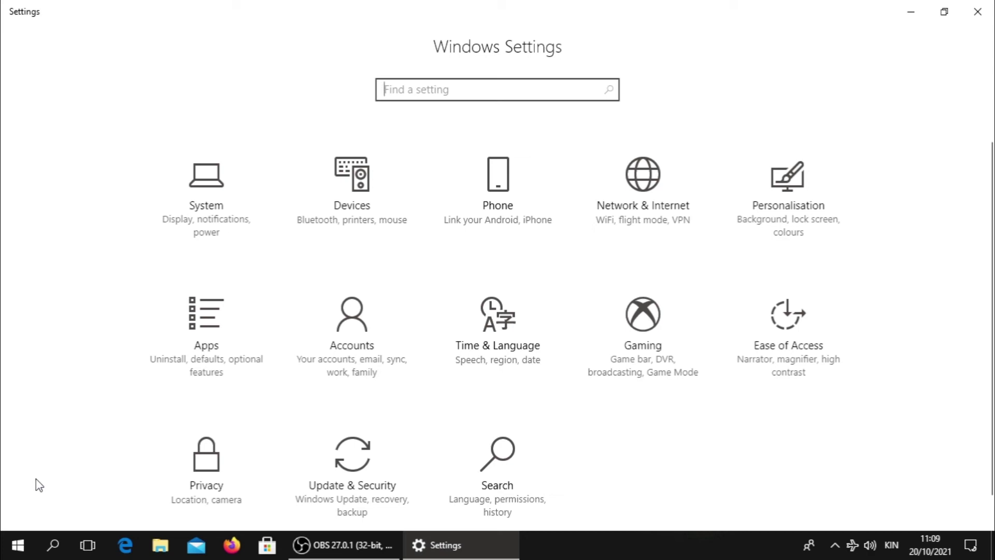
pyautogui.click(225, 480)
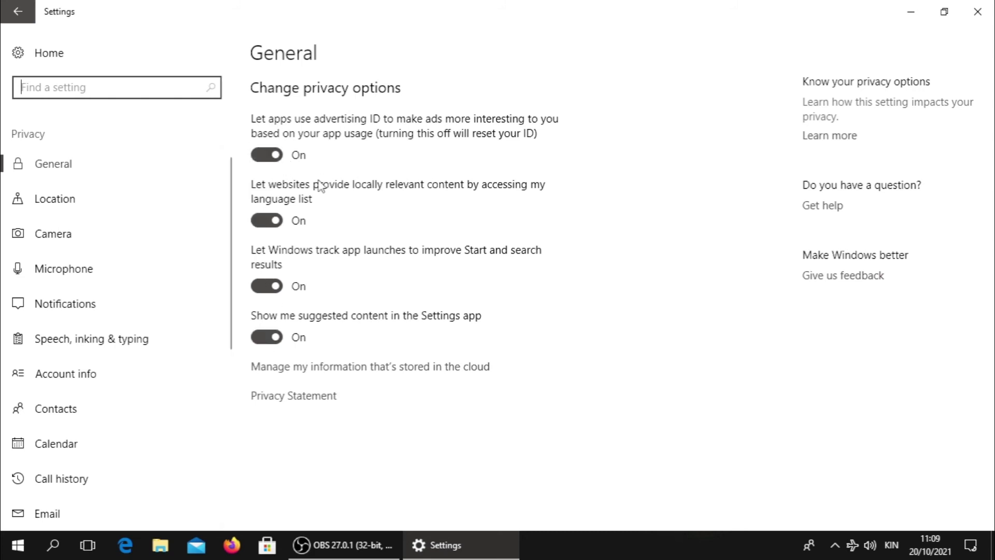
pyautogui.click(266, 154)
pyautogui.click(259, 220)
pyautogui.click(267, 285)
pyautogui.click(267, 338)
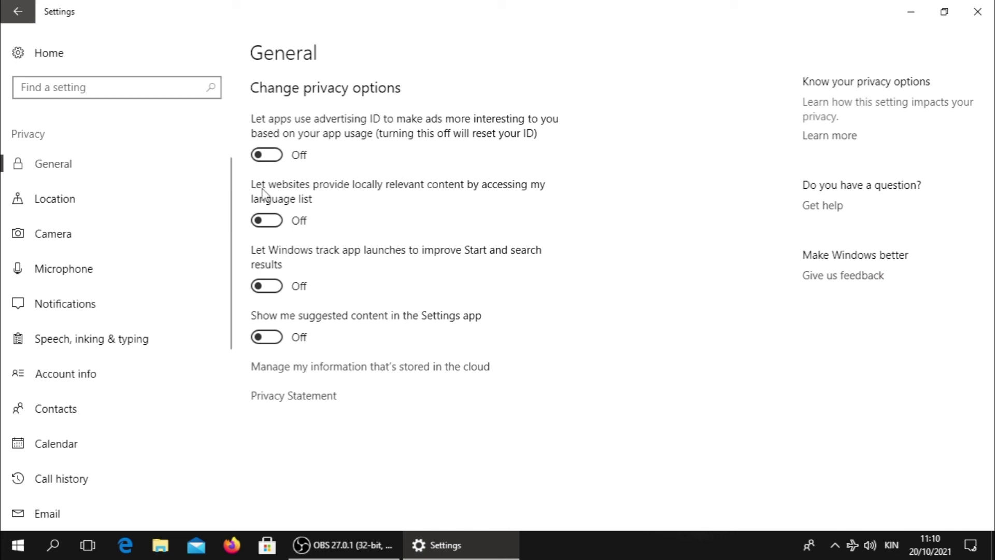
# Step: Turn off the Location service in the Privacy settings and check which apps can use the camera
pyautogui.click(63, 215)
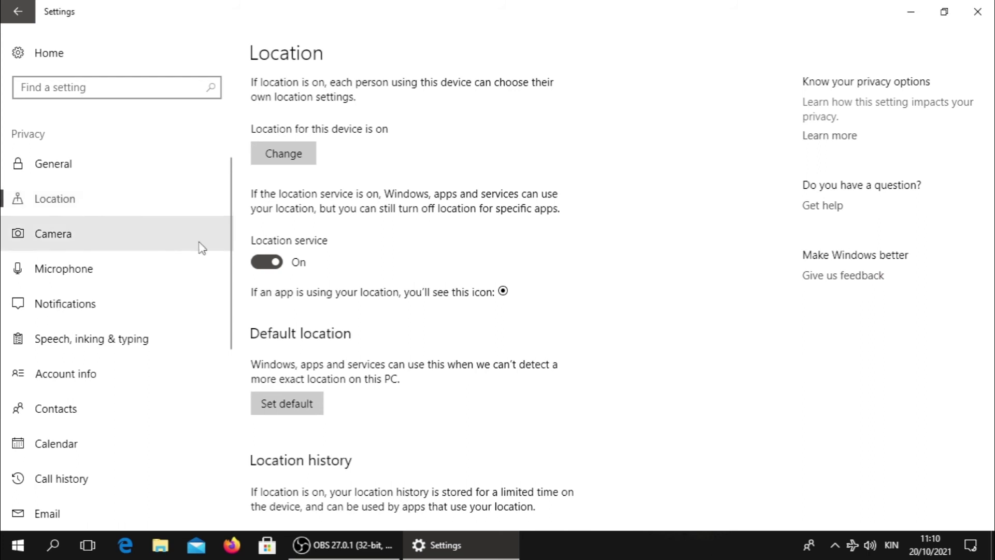
pyautogui.click(273, 265)
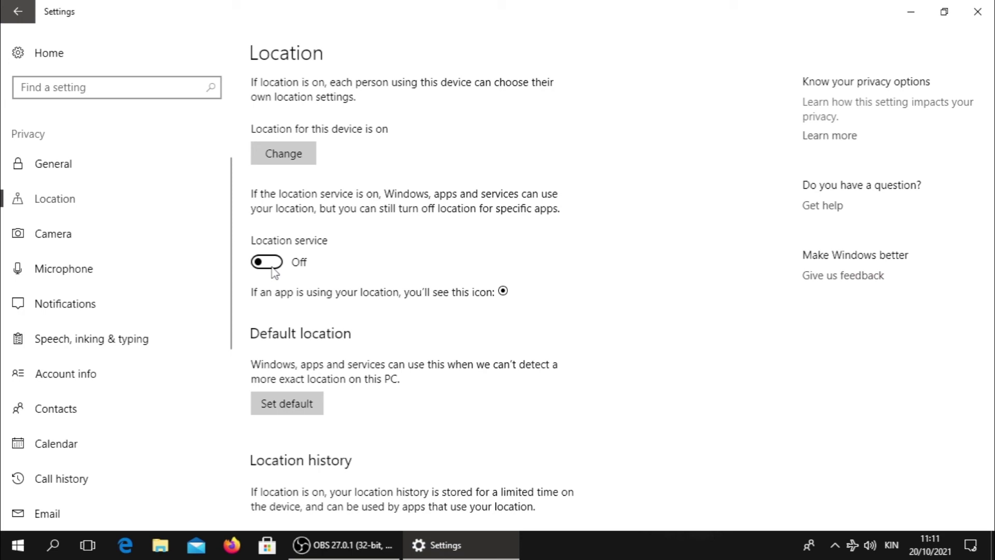
pyautogui.click(135, 250)
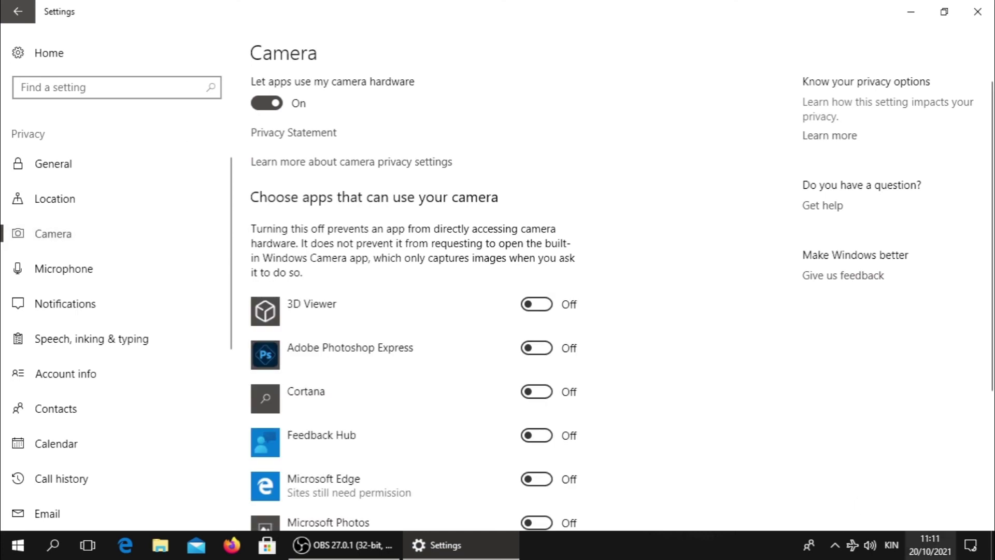
pyautogui.scroll(-3, 378, 382)
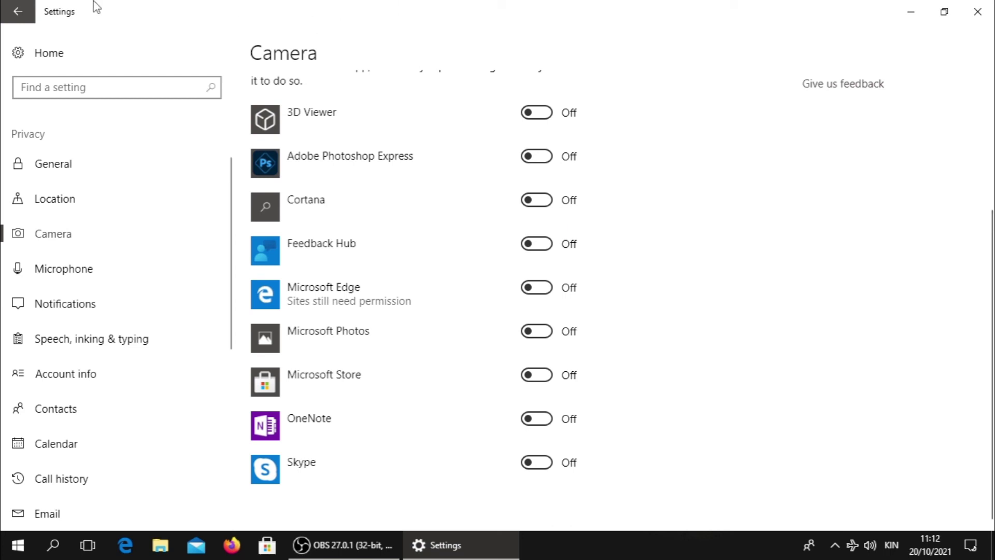
# Step: Search the settings for "game bar", turn off recording game clips, screenshots and broadcasting using Game bar, and close Settings
pyautogui.click(15, 11)
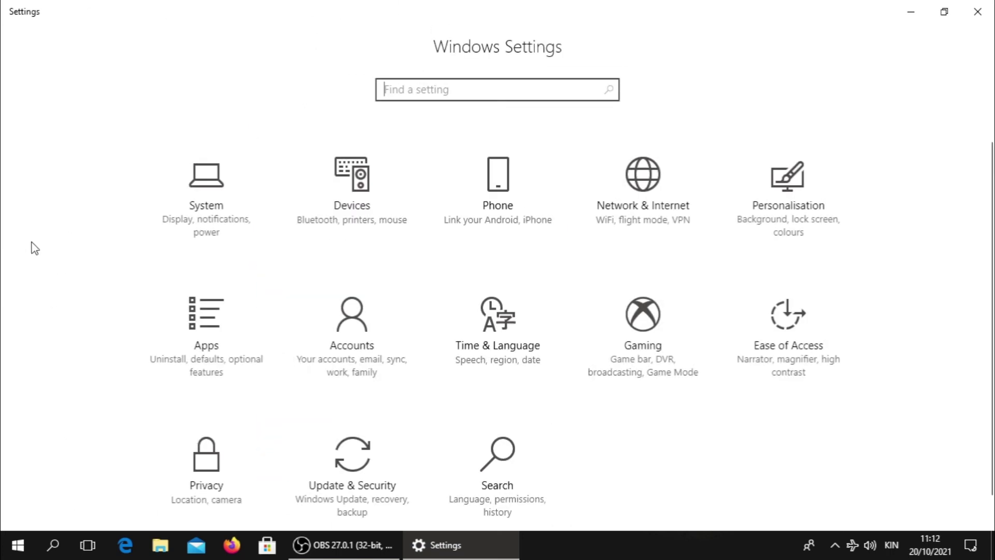
pyautogui.write('game ')
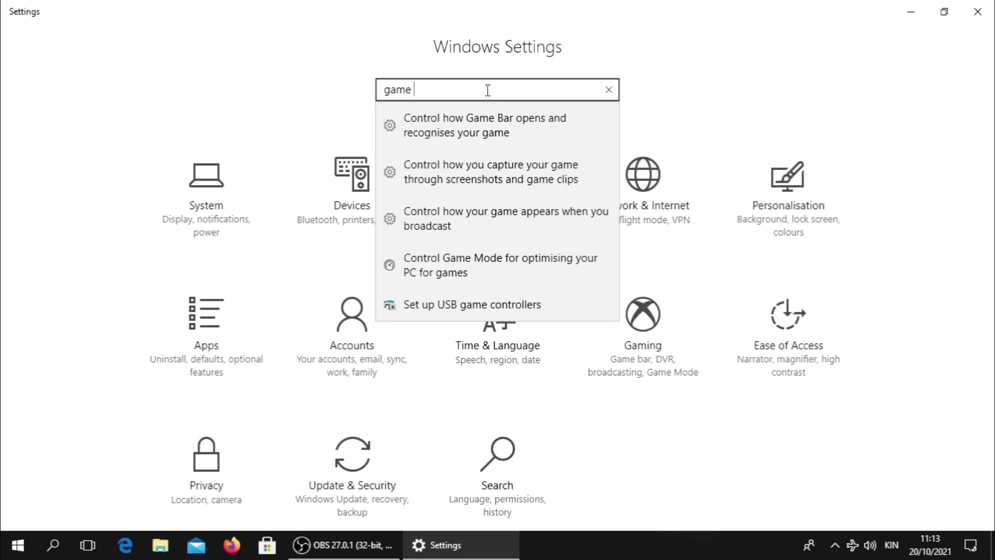
pyautogui.write('bar')
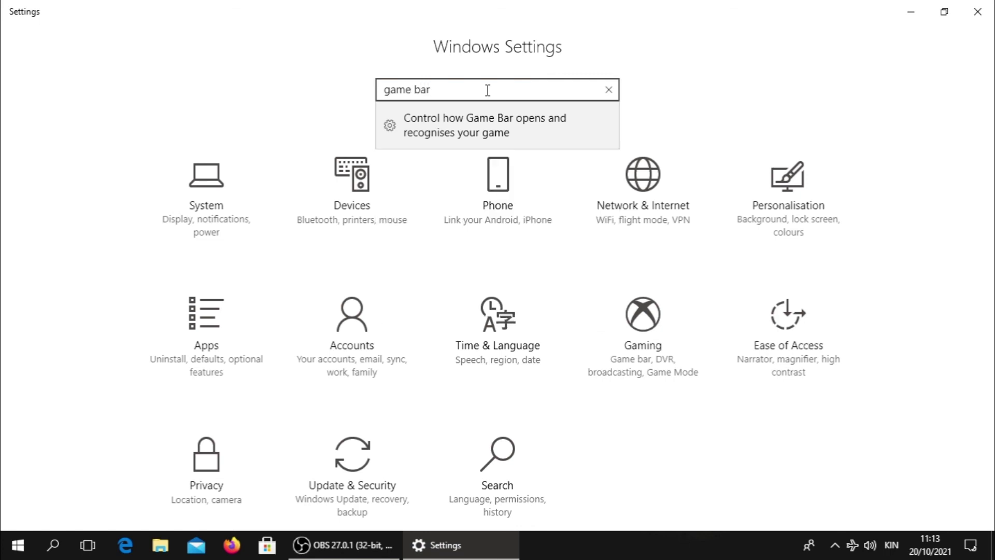
pyautogui.press('Return')
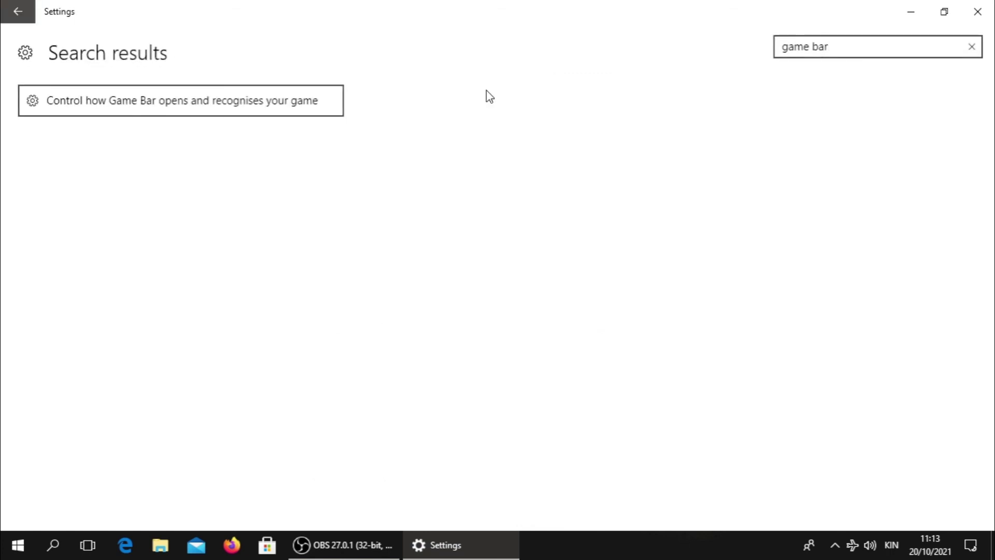
pyautogui.click(127, 106)
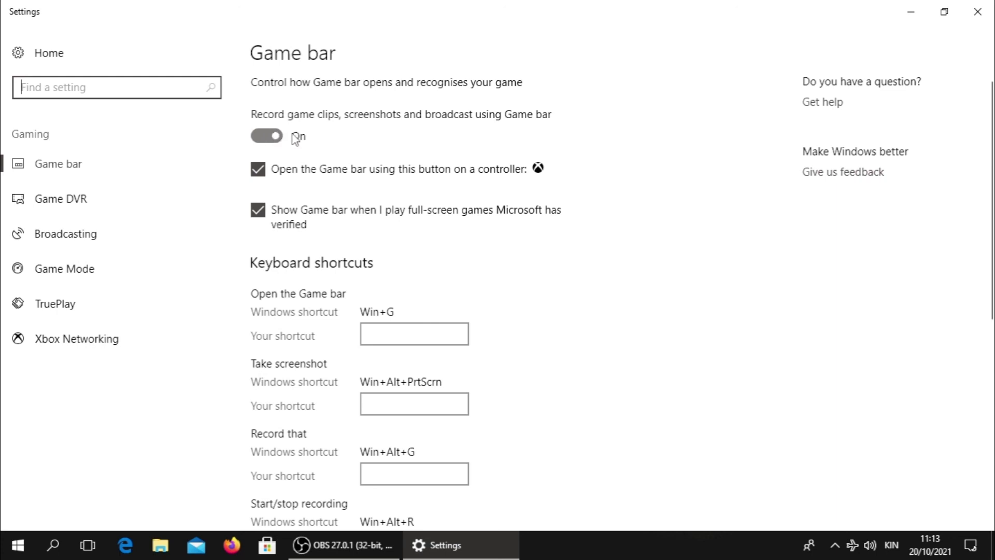
pyautogui.click(270, 138)
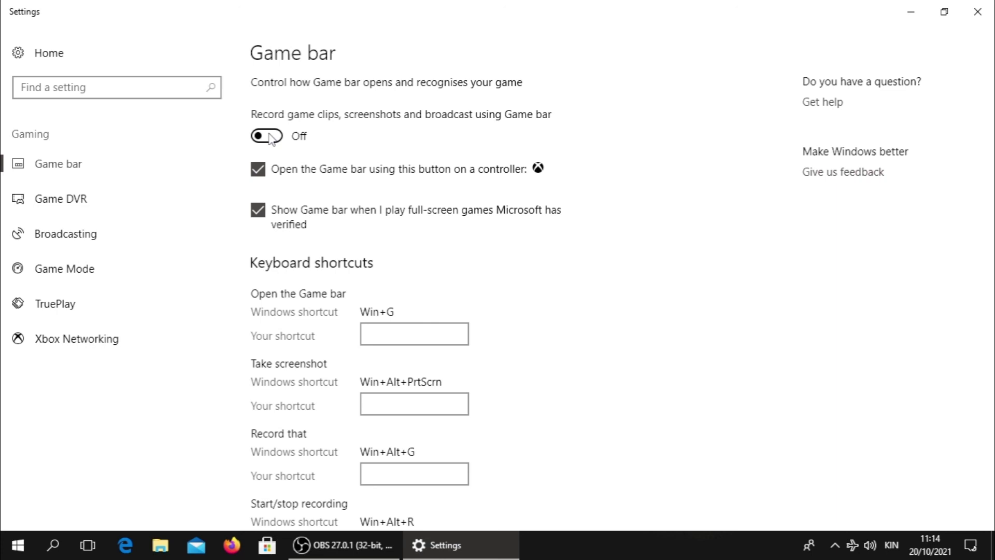
pyautogui.hotkey('alt', 'F4')
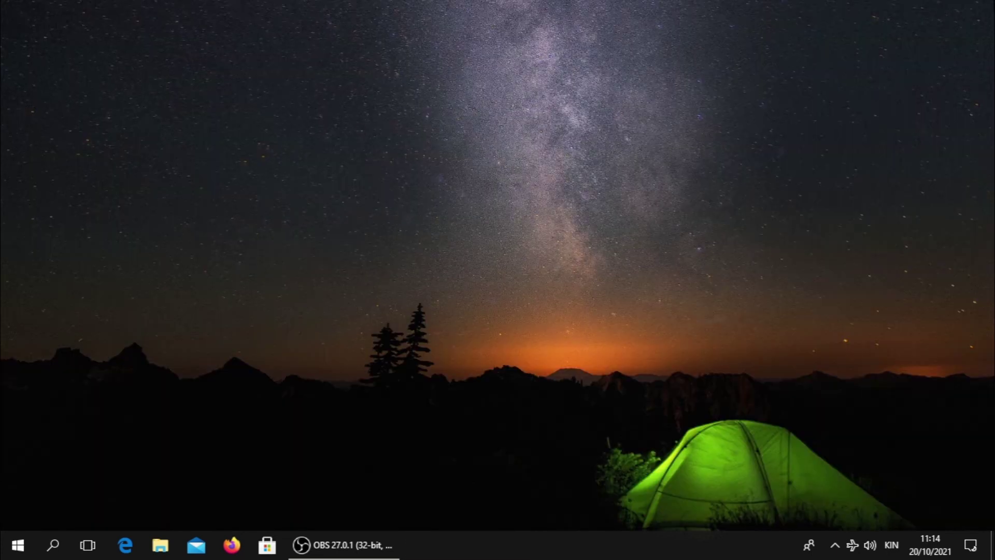